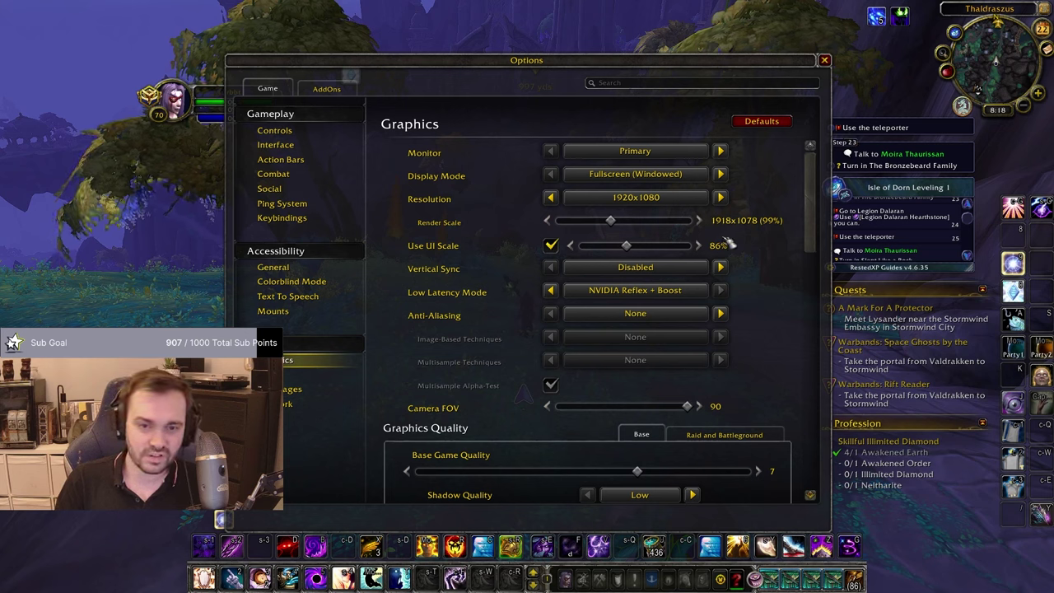
pyautogui.click(643, 268)
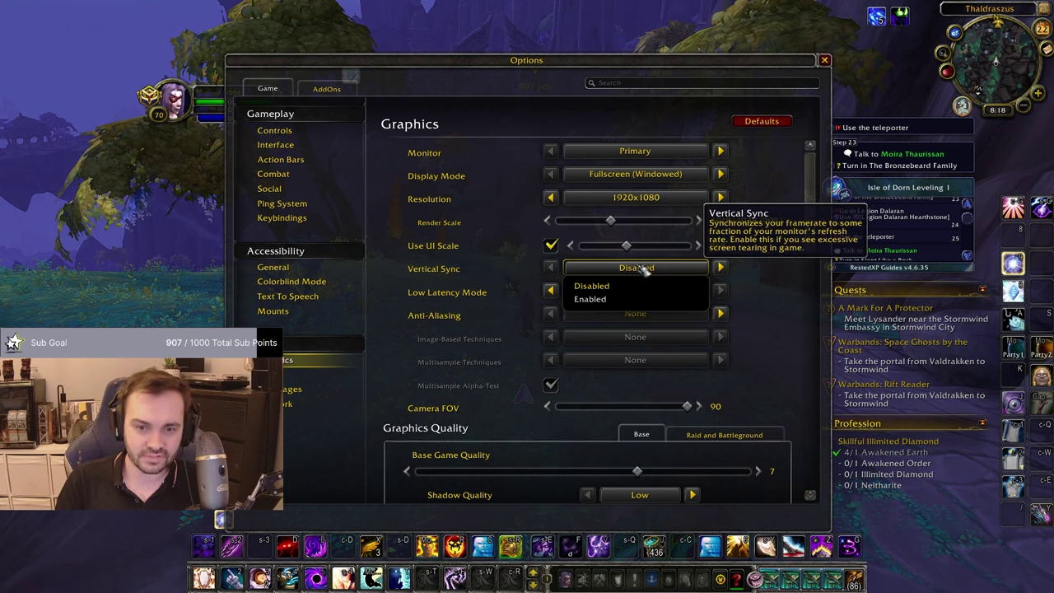
pyautogui.click(662, 268)
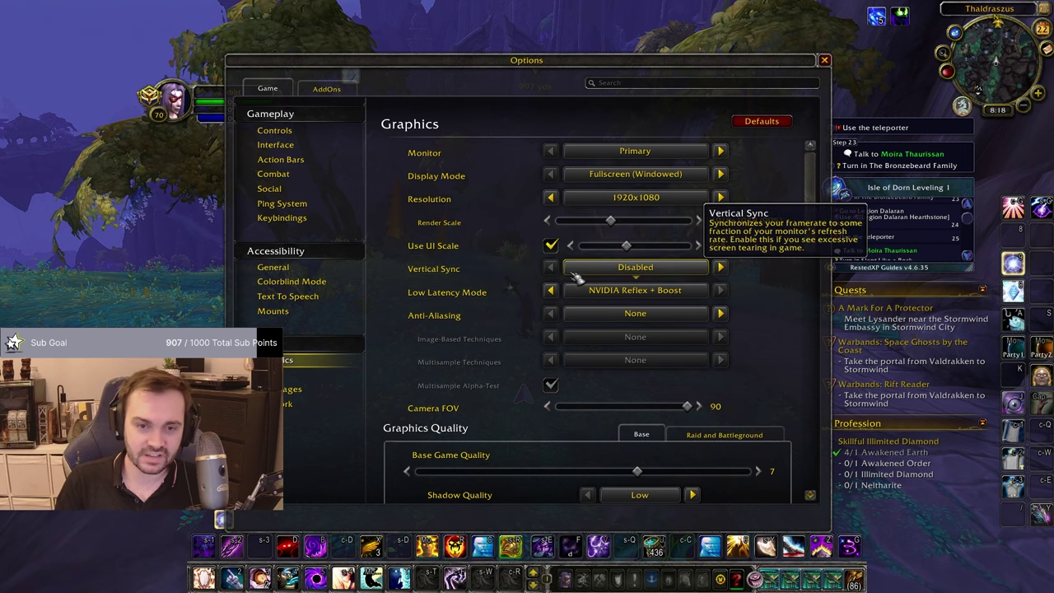
pyautogui.click(670, 272)
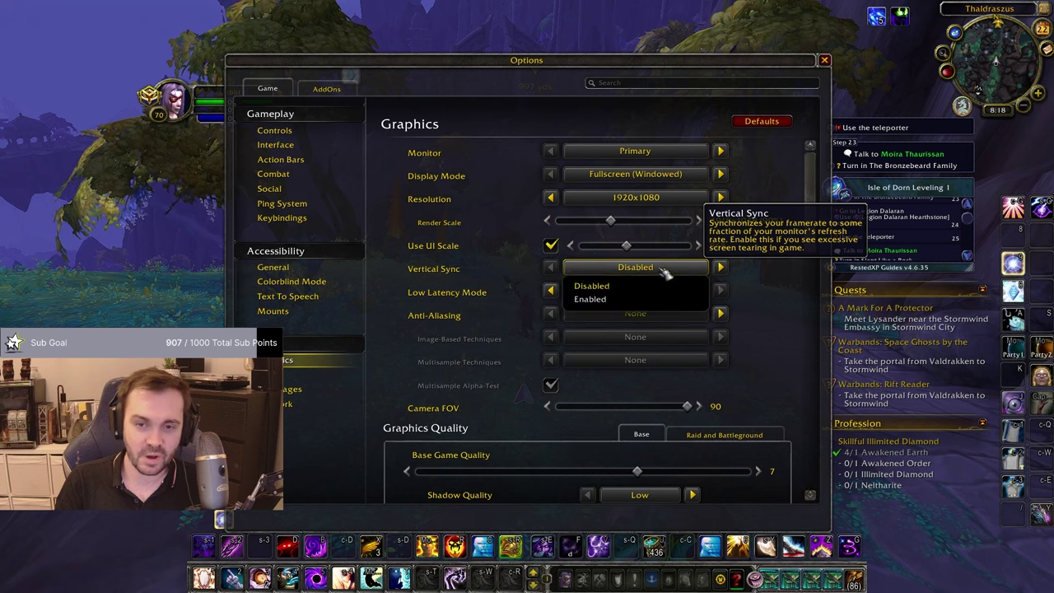
pyautogui.click(668, 273)
pyautogui.click(668, 272)
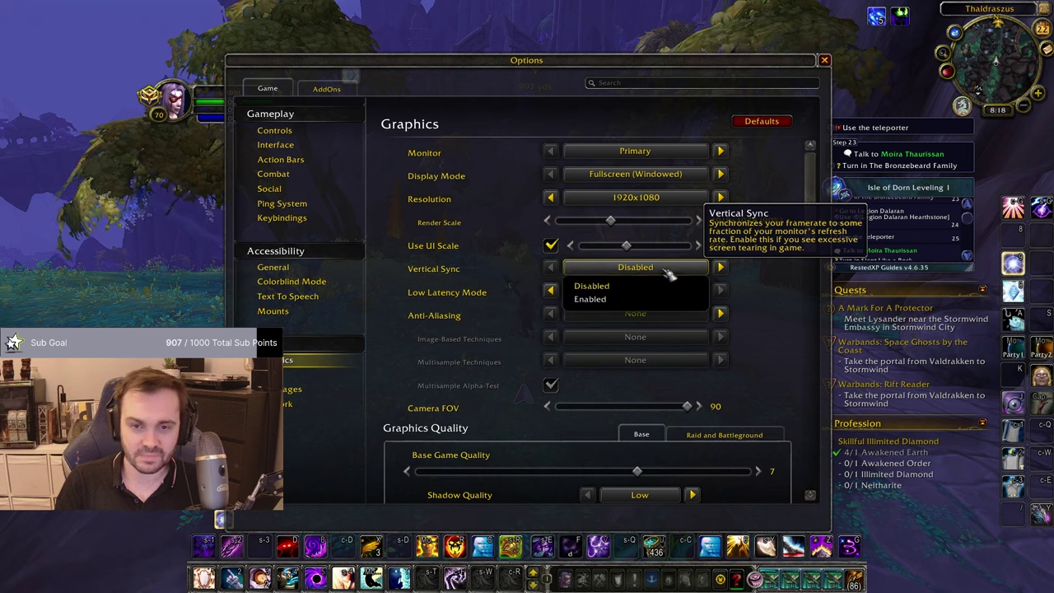
pyautogui.click(671, 273)
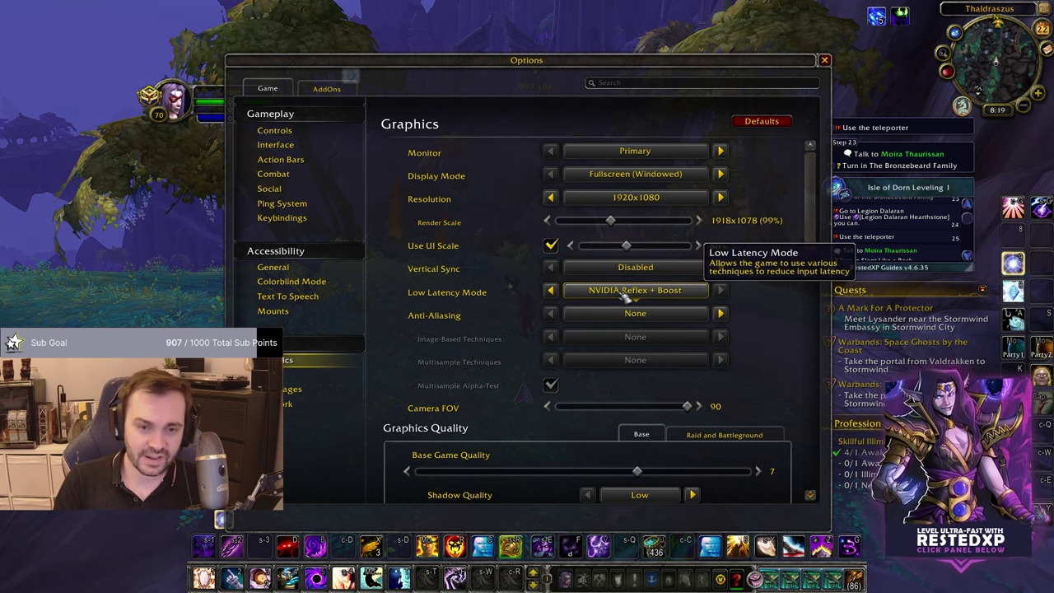
pyautogui.click(647, 298)
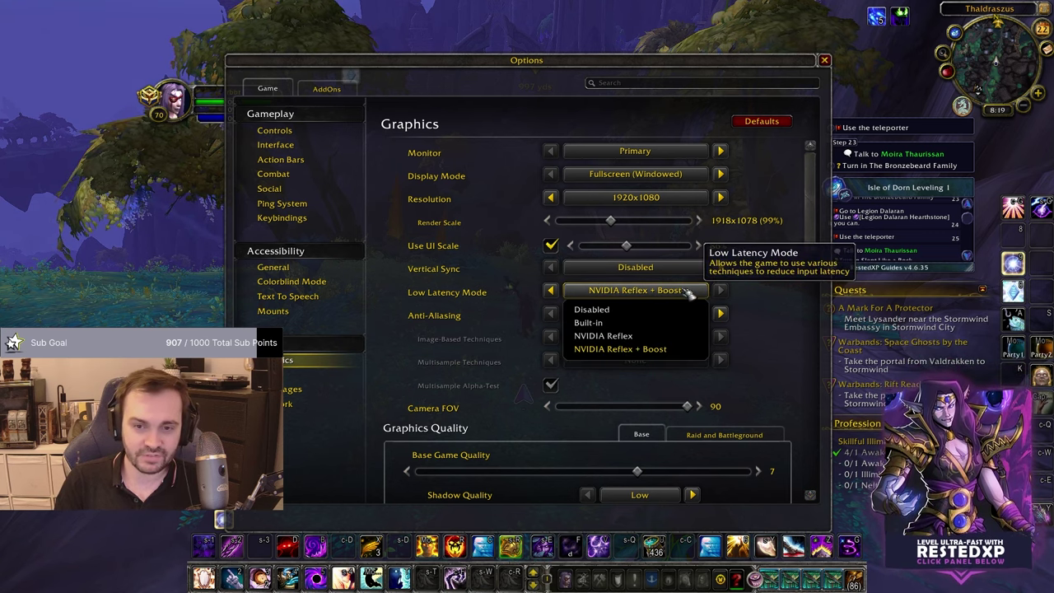
pyautogui.click(688, 292)
pyautogui.click(684, 291)
pyautogui.click(683, 292)
pyautogui.click(685, 294)
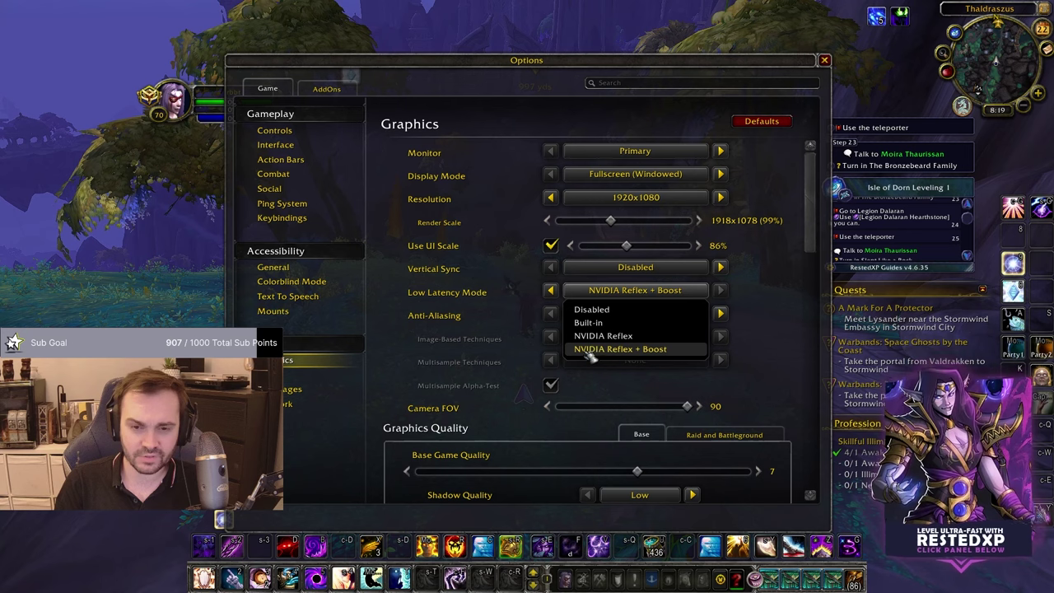
pyautogui.click(651, 349)
pyautogui.click(642, 293)
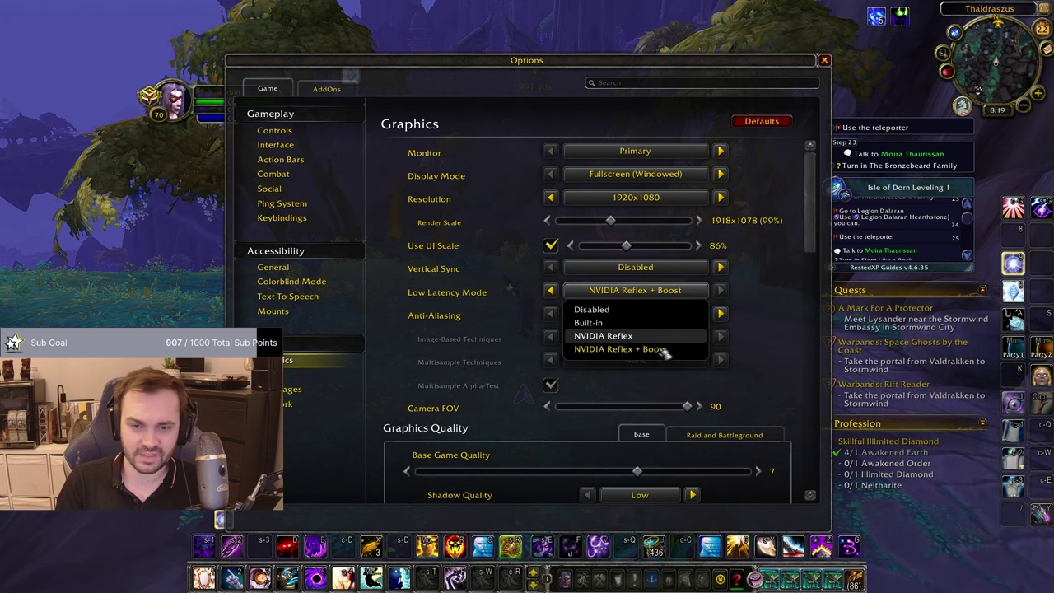
pyautogui.click(585, 353)
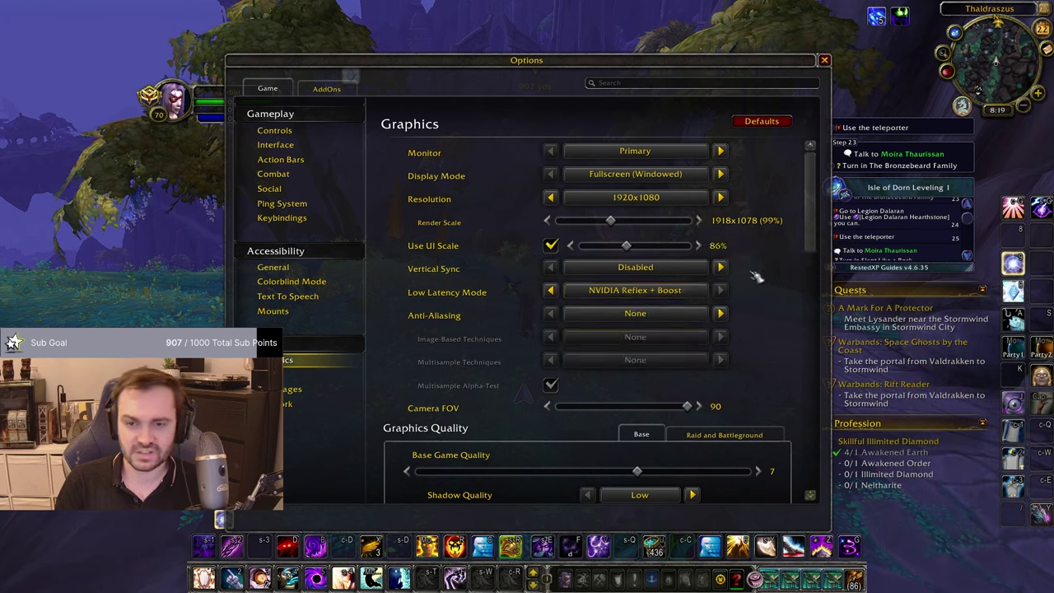
# Step: Scroll the Graphics settings down to the Graphics Quality section, from Shadow Quality to Ground Clutter
pyautogui.scroll(-1, 815, 231)
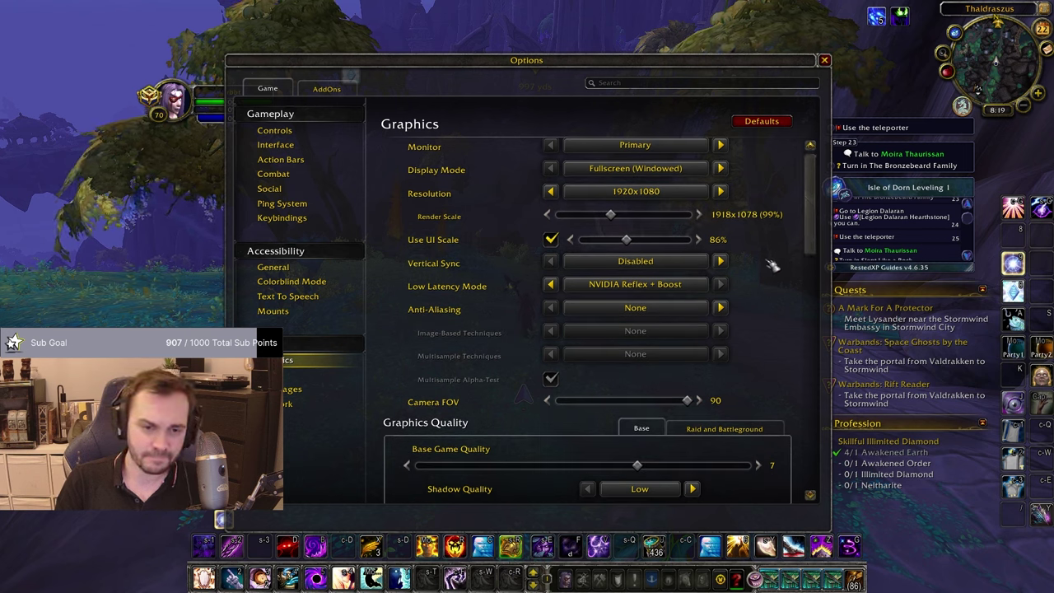
pyautogui.scroll(1, 820, 216)
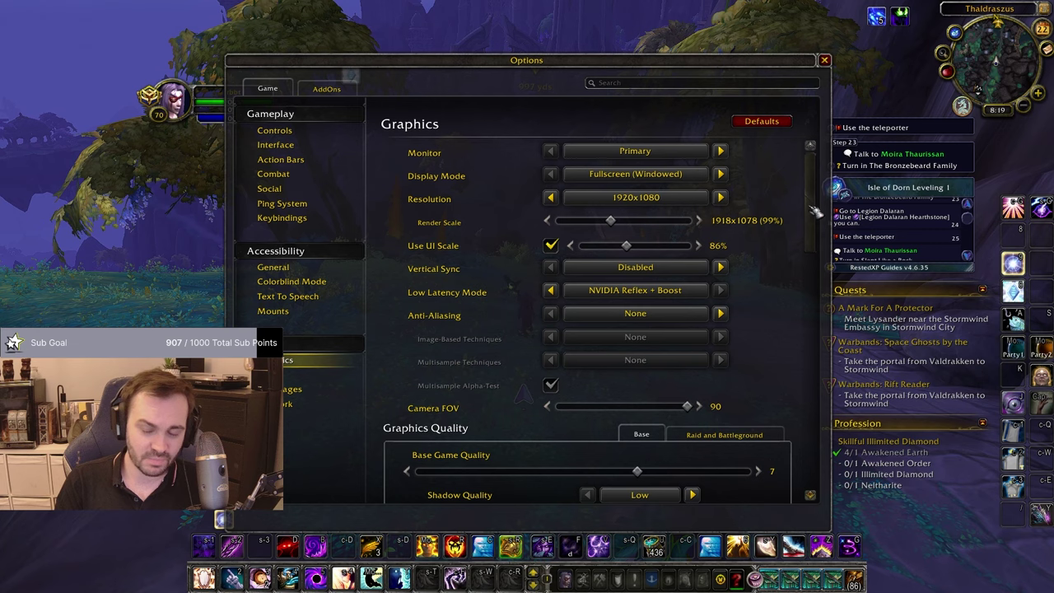
pyautogui.scroll(-1, 815, 213)
pyautogui.scroll(-1, 820, 219)
pyautogui.scroll(-10, 820, 218)
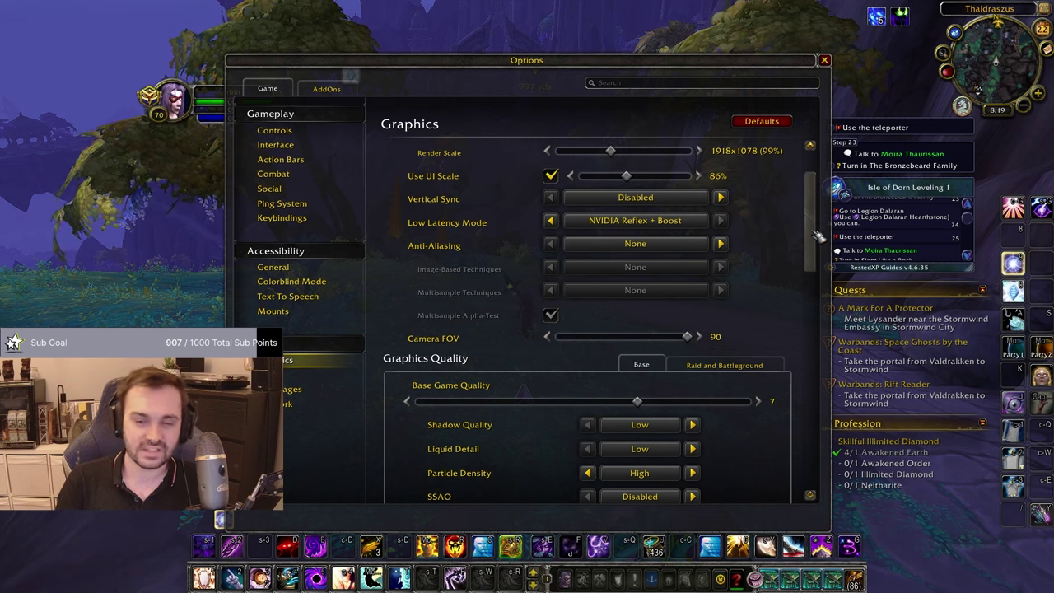
pyautogui.moveTo(813, 237); pyautogui.dragTo(813, 245)
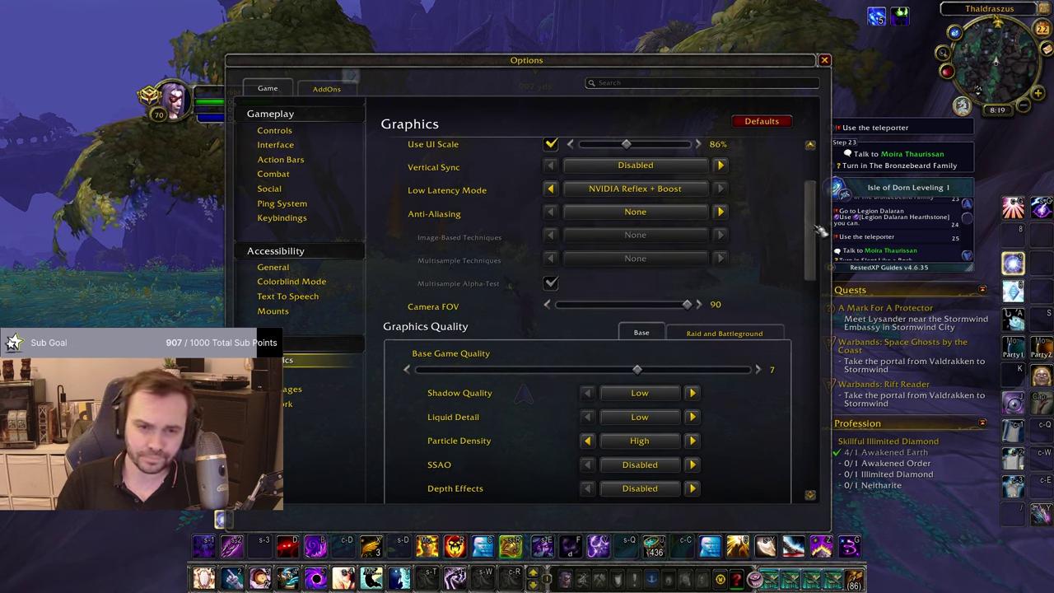
pyautogui.moveTo(813, 237); pyautogui.dragTo(816, 240)
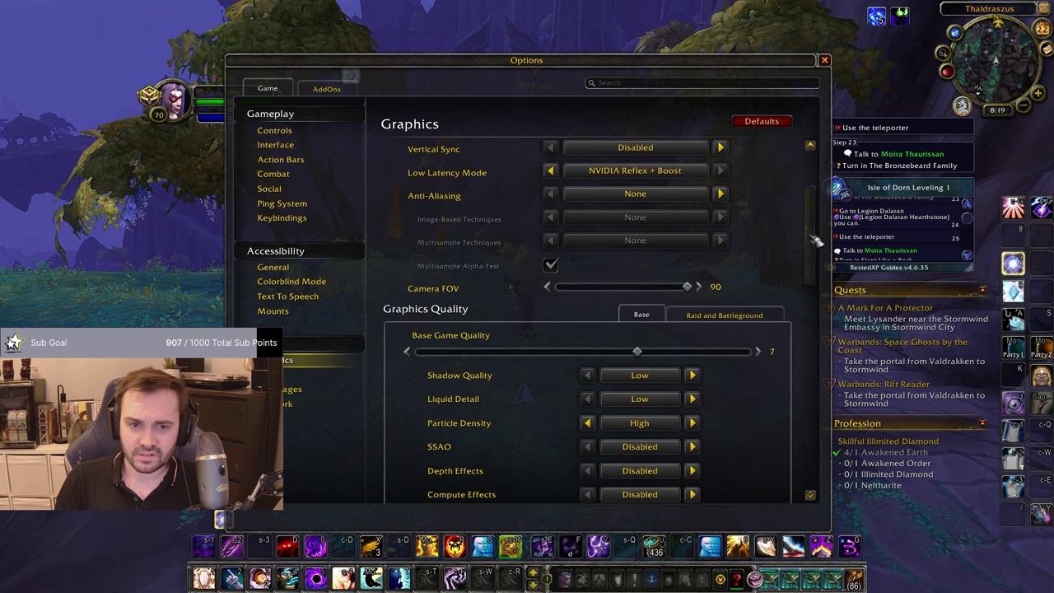
pyautogui.scroll(-3, 815, 224)
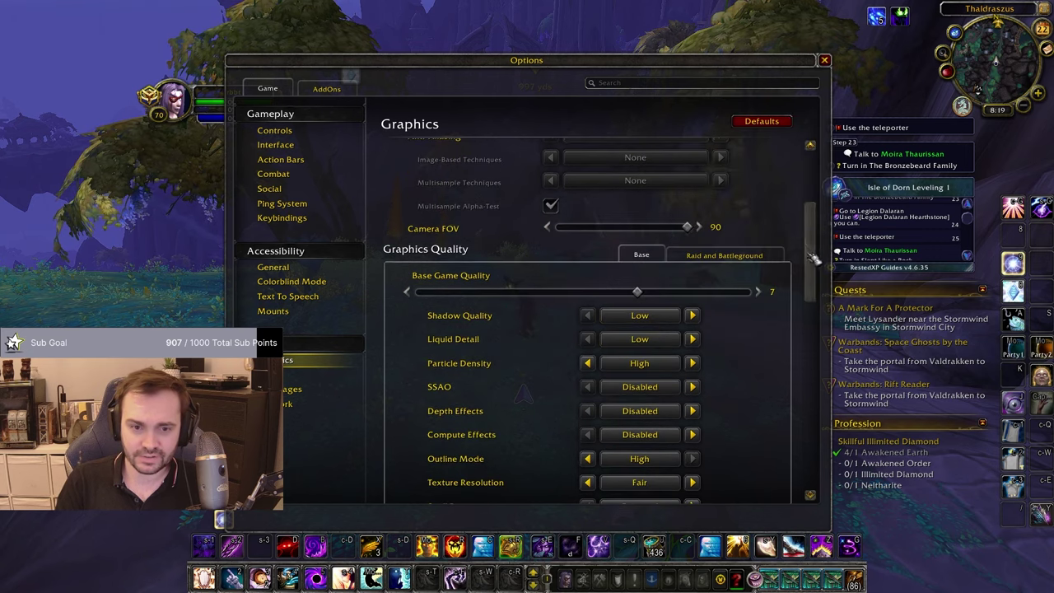
pyautogui.scroll(-4, 814, 257)
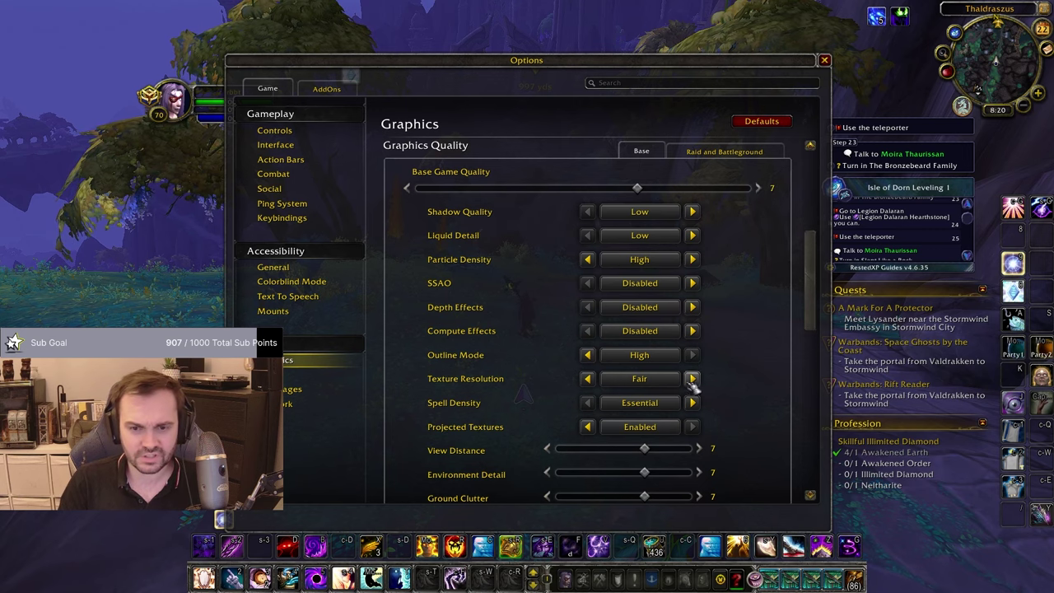
# Step: Leave Spell Density on Essential and move down to the Advanced graphics settings
pyautogui.click(651, 403)
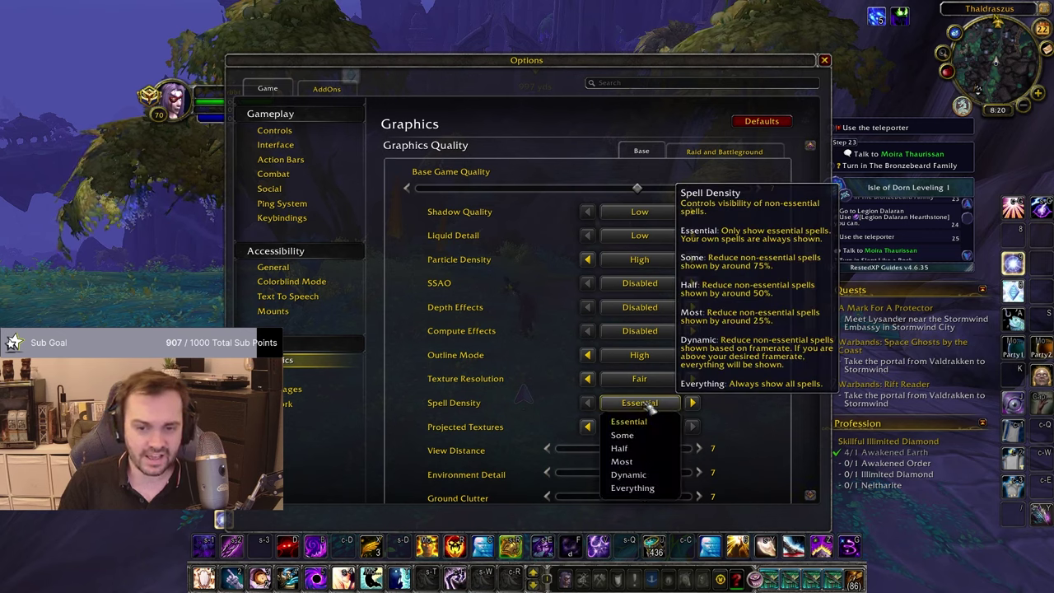
pyautogui.click(651, 405)
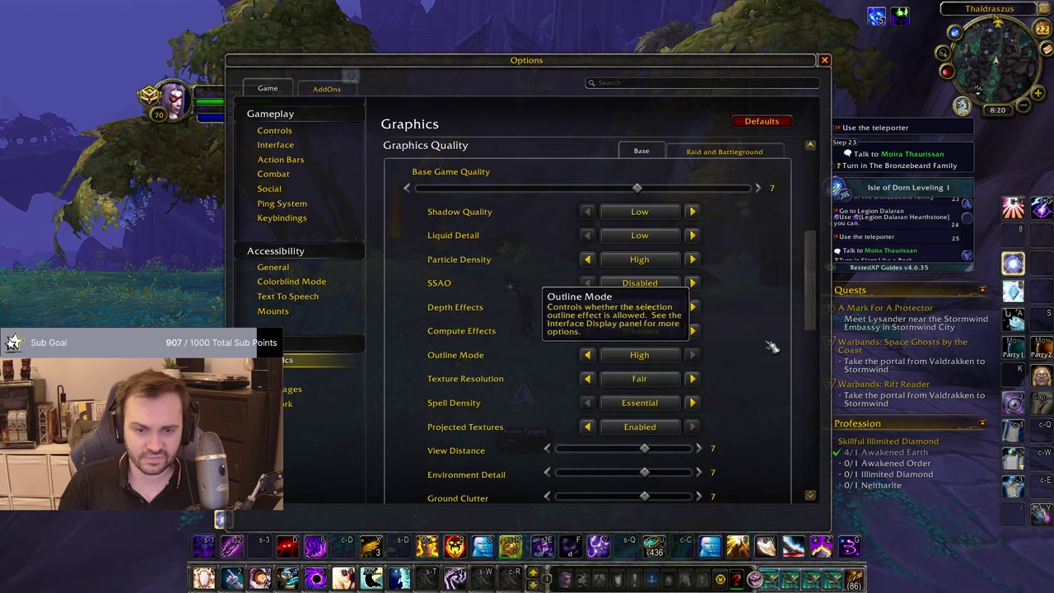
pyautogui.moveTo(818, 257); pyautogui.dragTo(825, 380)
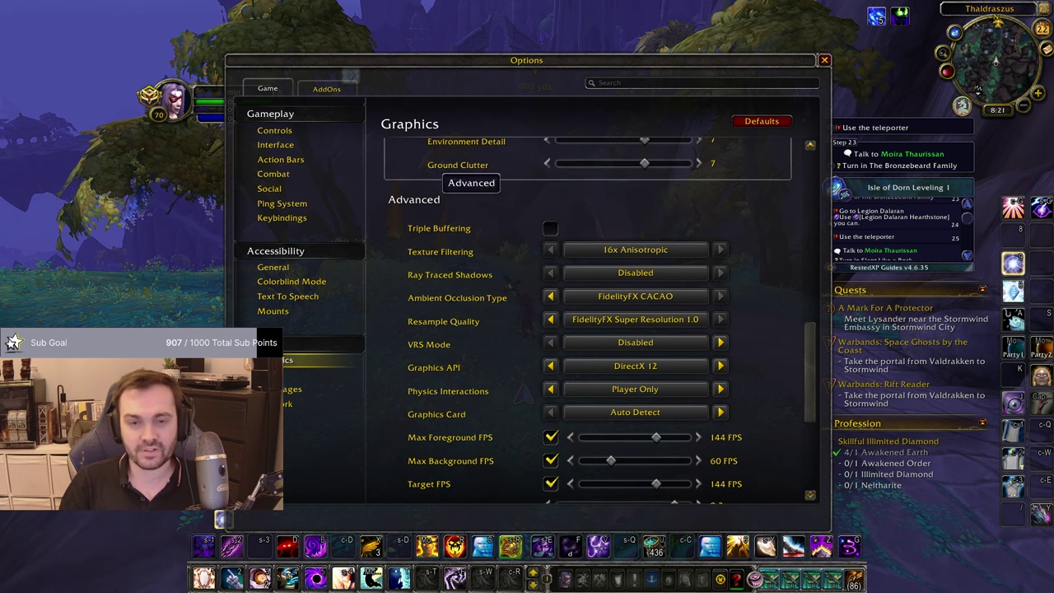
# Step: Keep Resample Quality at FidelityFX Super Resolution 1.0, then return to the top of Graphics settings
pyautogui.moveTo(813, 365); pyautogui.dragTo(813, 320)
pyautogui.scroll(-2, 813, 320)
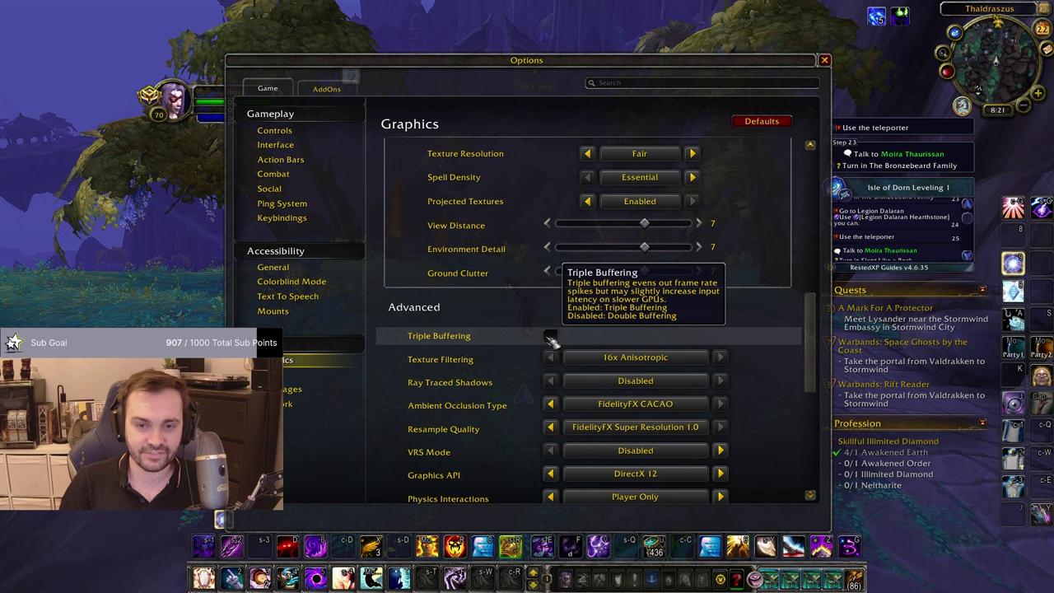
pyautogui.moveTo(812, 325); pyautogui.dragTo(815, 353)
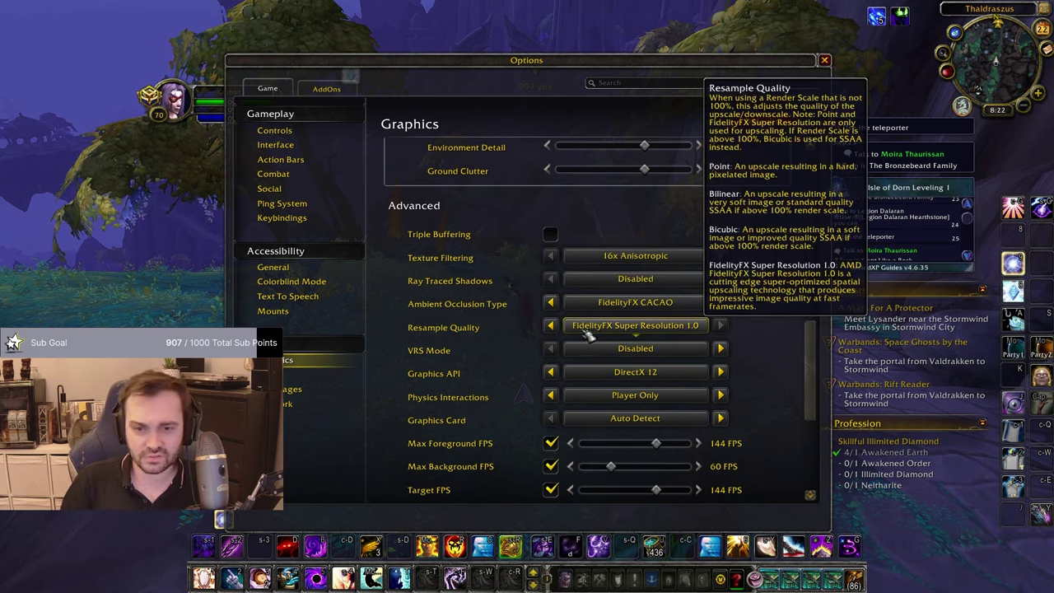
pyautogui.click(688, 328)
pyautogui.click(692, 329)
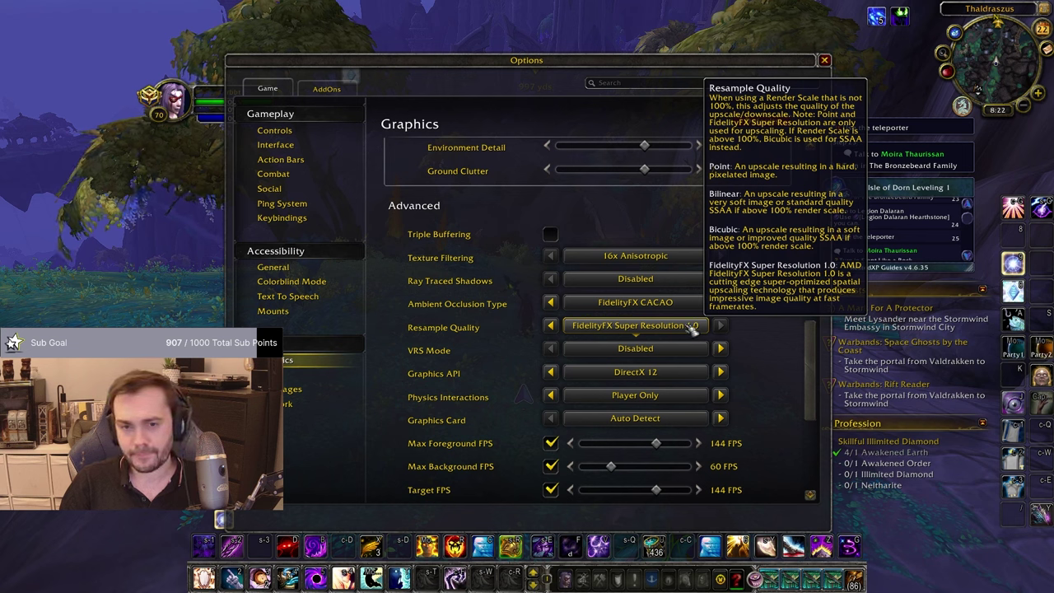
pyautogui.scroll(1, 814, 346)
pyautogui.moveTo(814, 346); pyautogui.dragTo(824, 181)
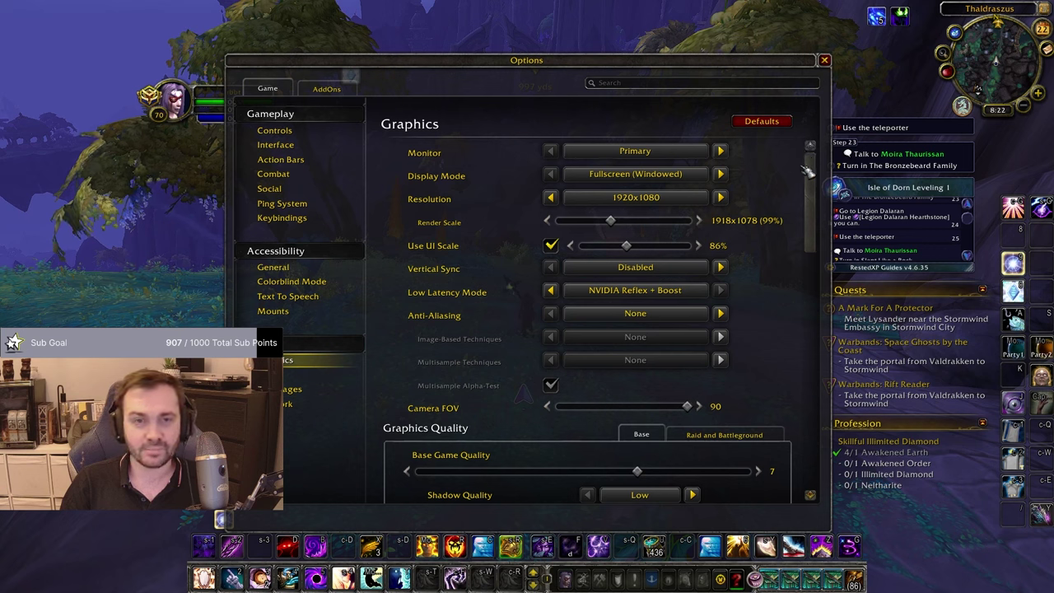
# Step: Uncheck Target FPS and set Max Foreground FPS to 200
pyautogui.moveTo(814, 180); pyautogui.dragTo(823, 383)
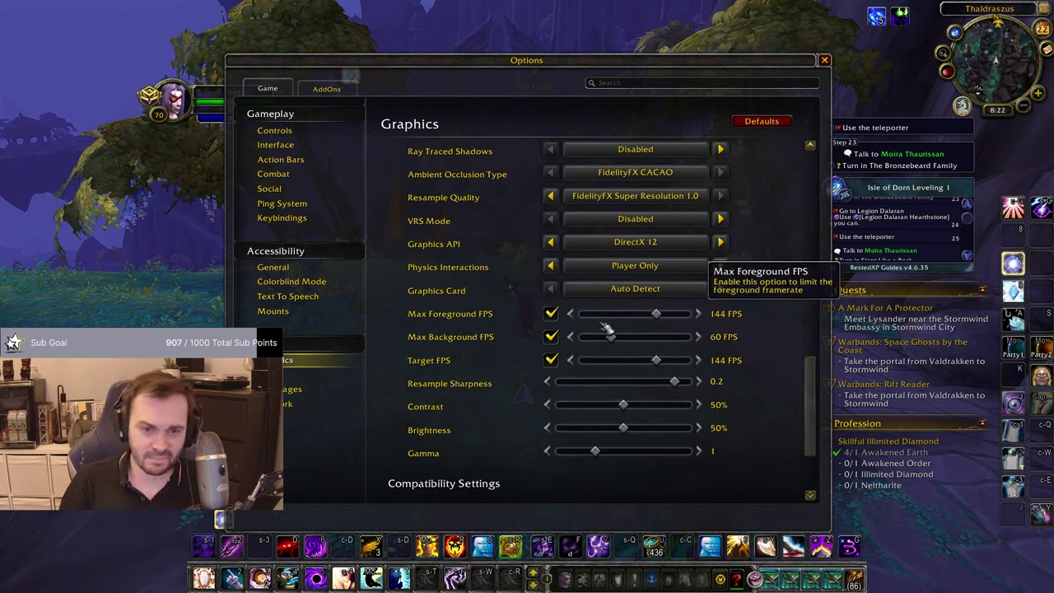
pyautogui.click(551, 362)
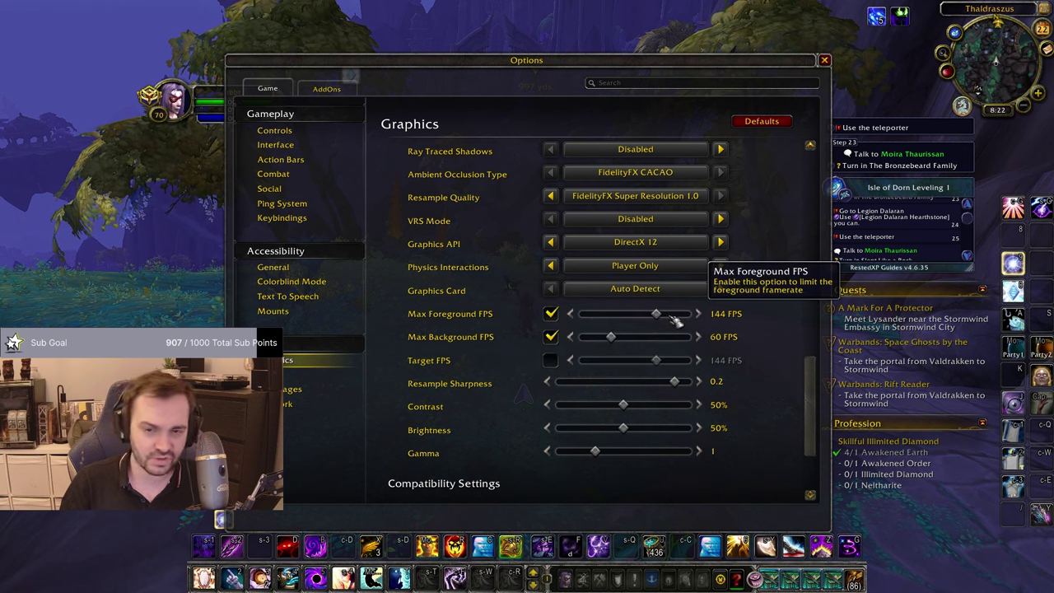
pyautogui.moveTo(656, 314); pyautogui.dragTo(855, 340)
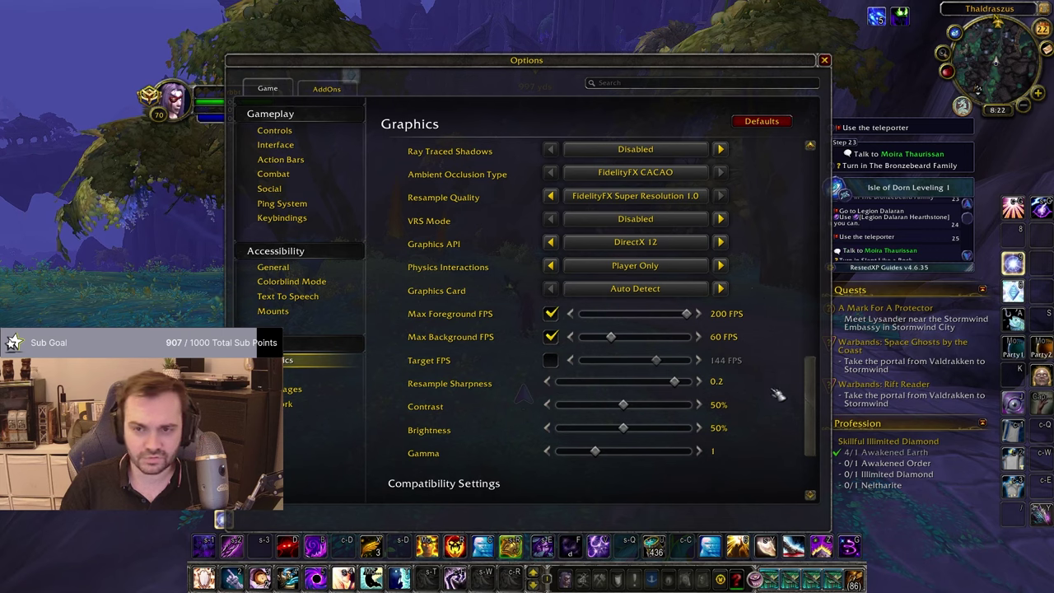
pyautogui.scroll(-3, 825, 385)
pyautogui.moveTo(814, 417); pyautogui.dragTo(818, 379)
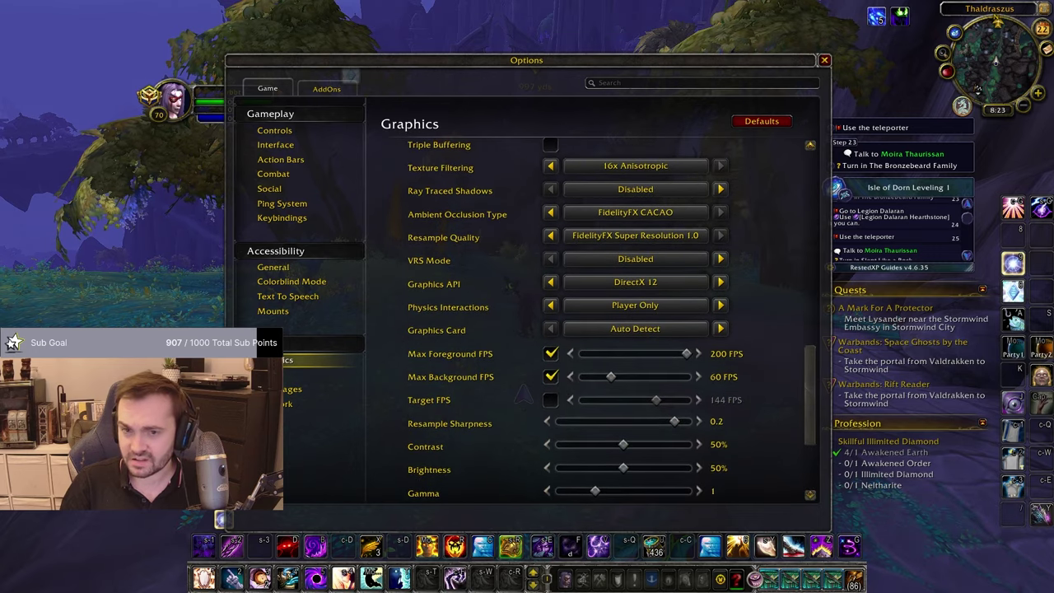
pyautogui.click(336, 92)
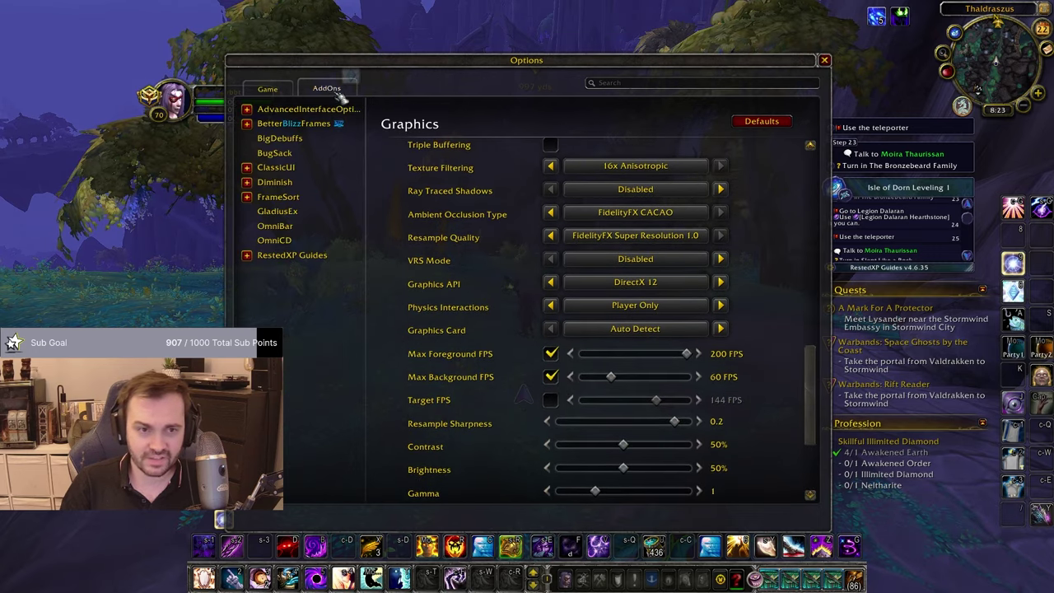
pyautogui.click(300, 110)
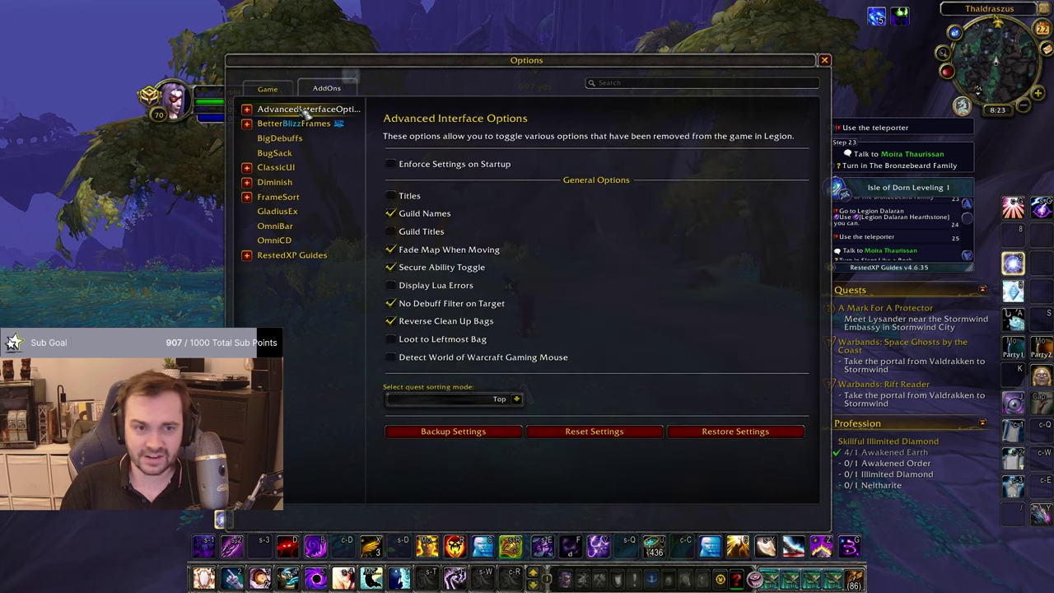
pyautogui.click(247, 109)
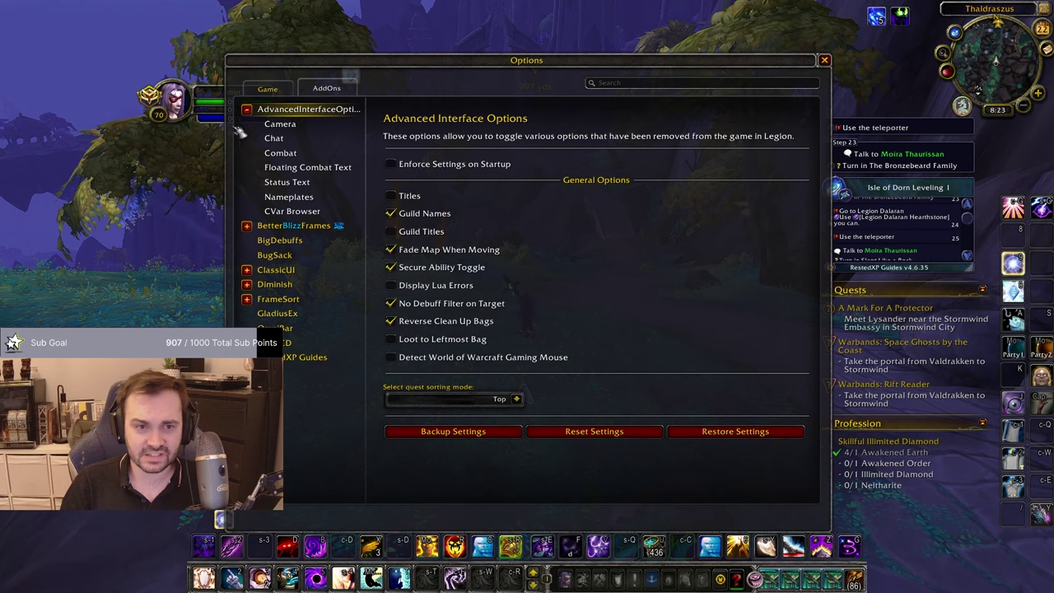
pyautogui.click(297, 125)
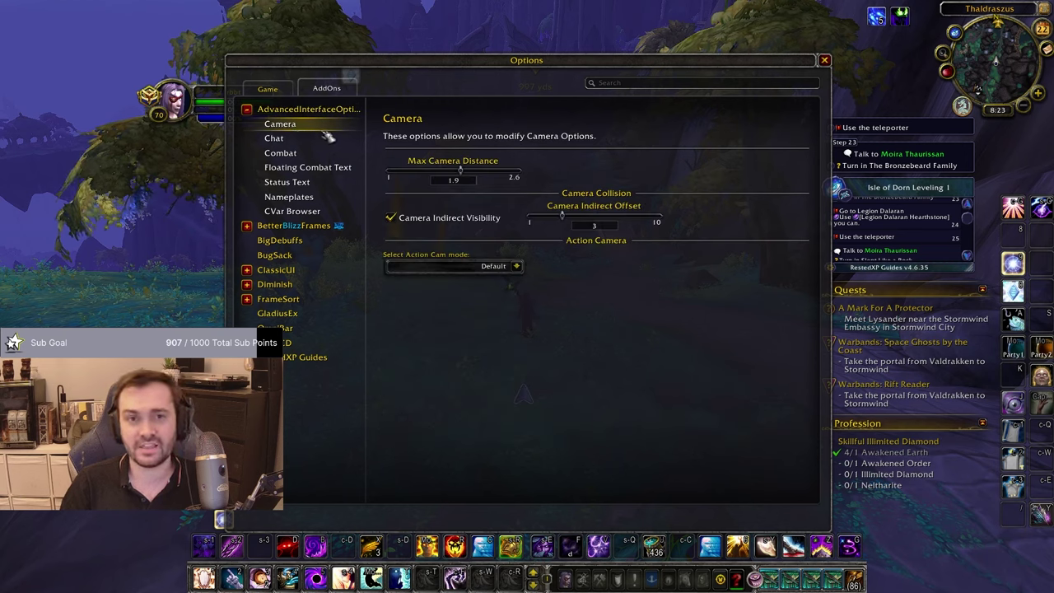
pyautogui.click(326, 140)
pyautogui.click(301, 154)
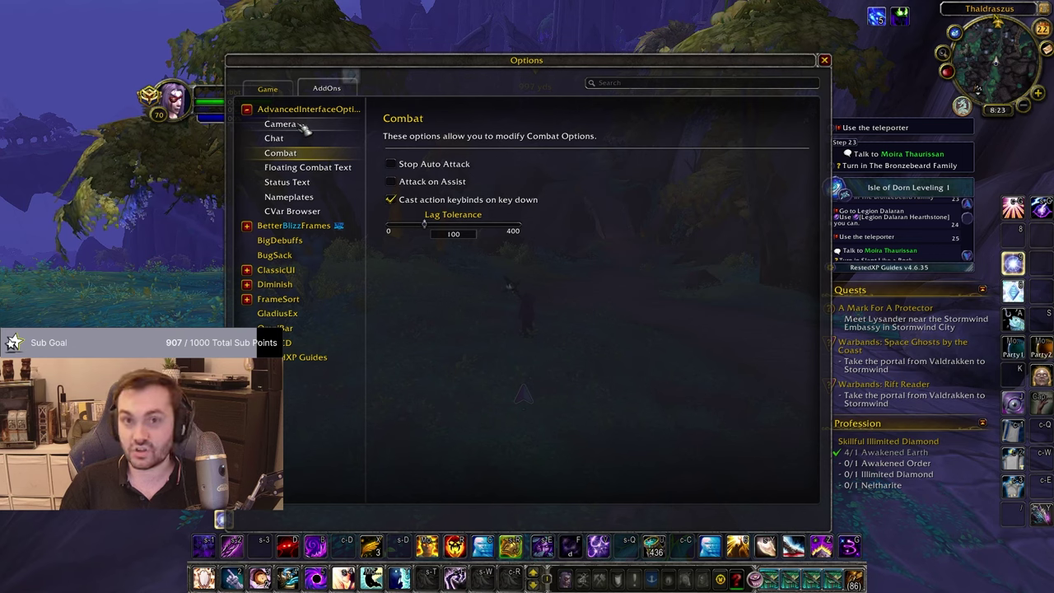
pyautogui.click(301, 125)
pyautogui.click(296, 139)
pyautogui.click(290, 110)
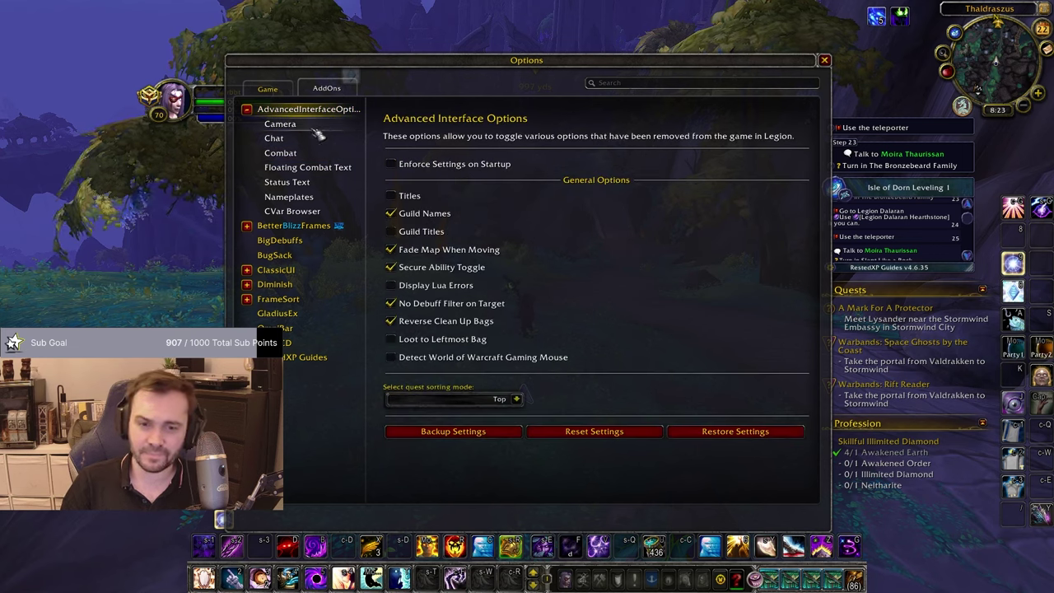
pyautogui.click(284, 212)
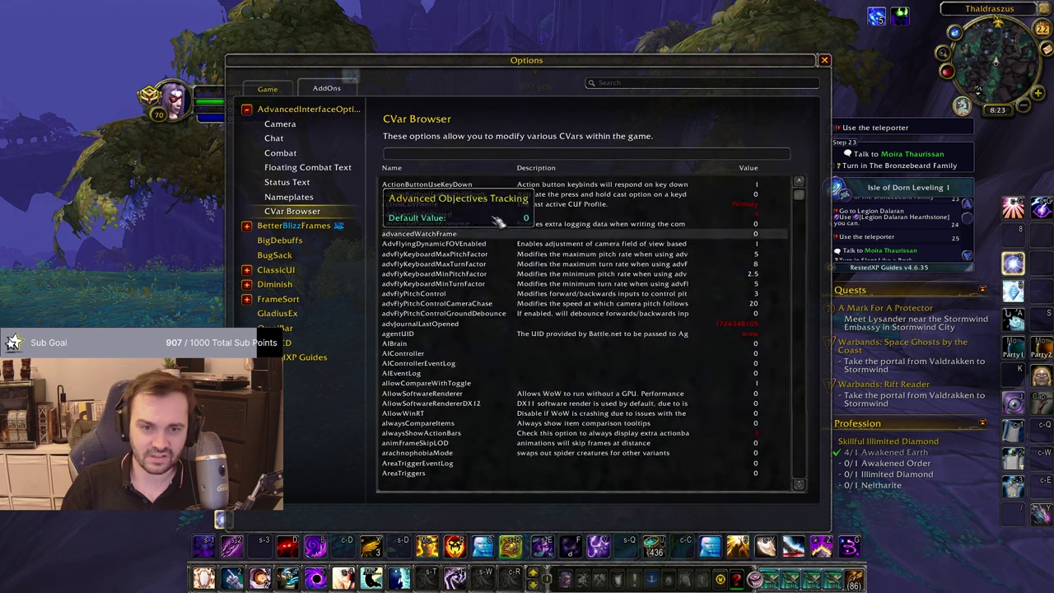
pyautogui.moveTo(803, 197); pyautogui.dragTo(811, 483)
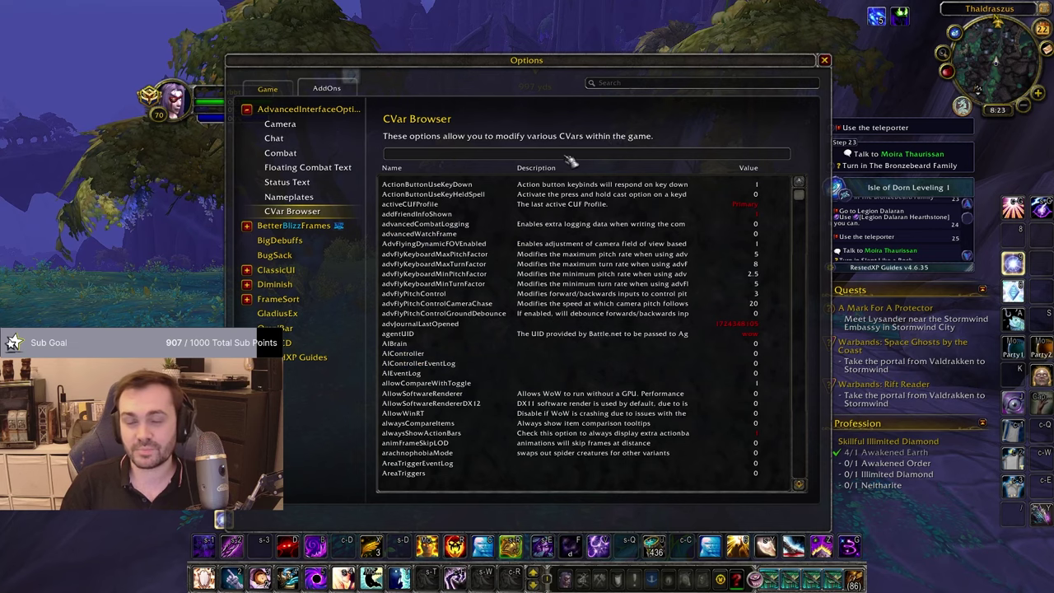
pyautogui.click(301, 109)
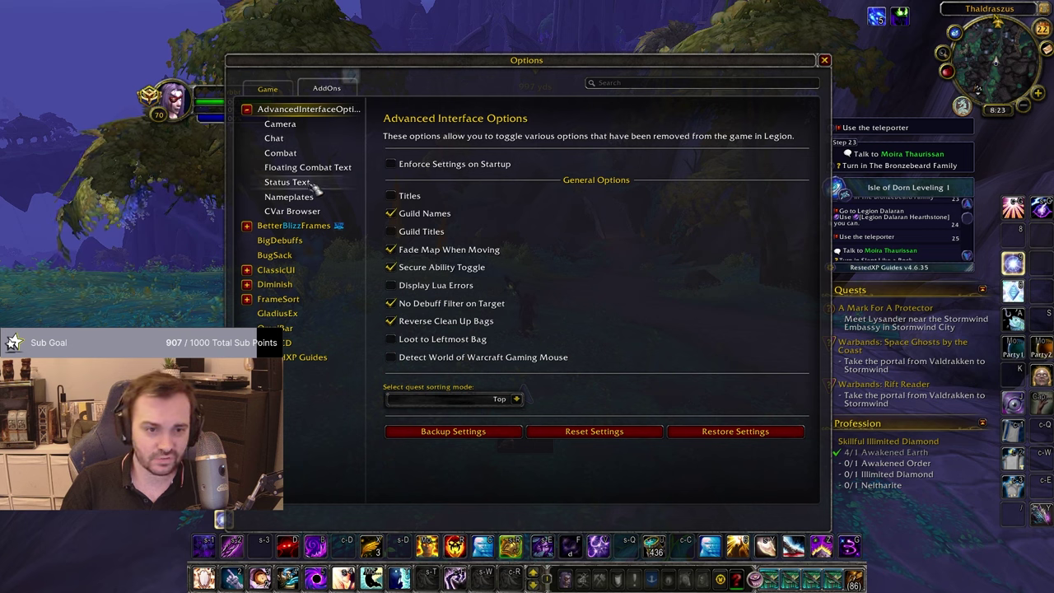
pyautogui.click(307, 153)
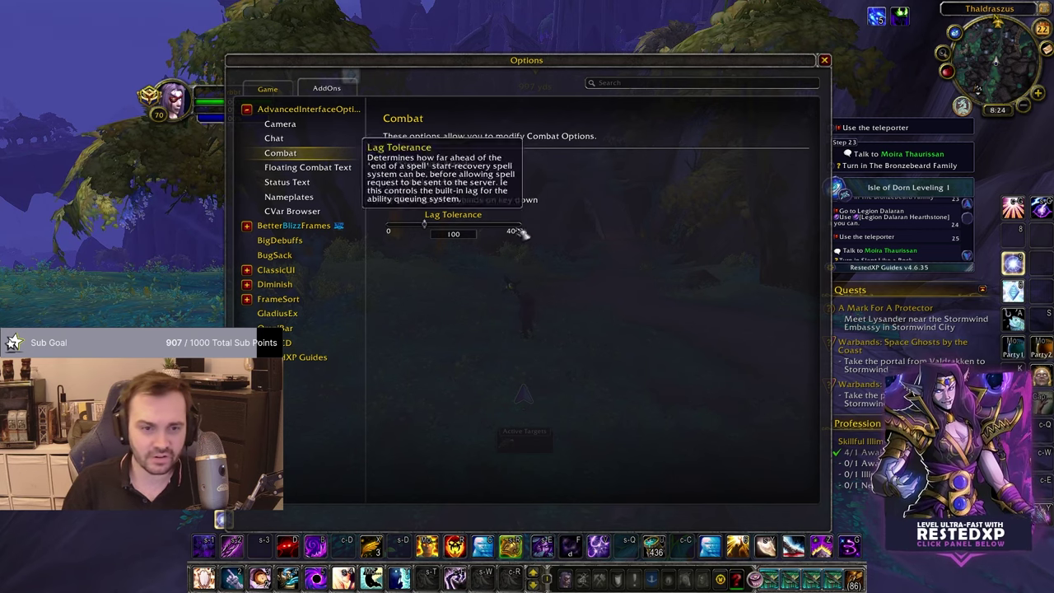
# Step: View and close the BugSack error log from its minimap icon, then open BugSack's settings
pyautogui.moveTo(943, 52)
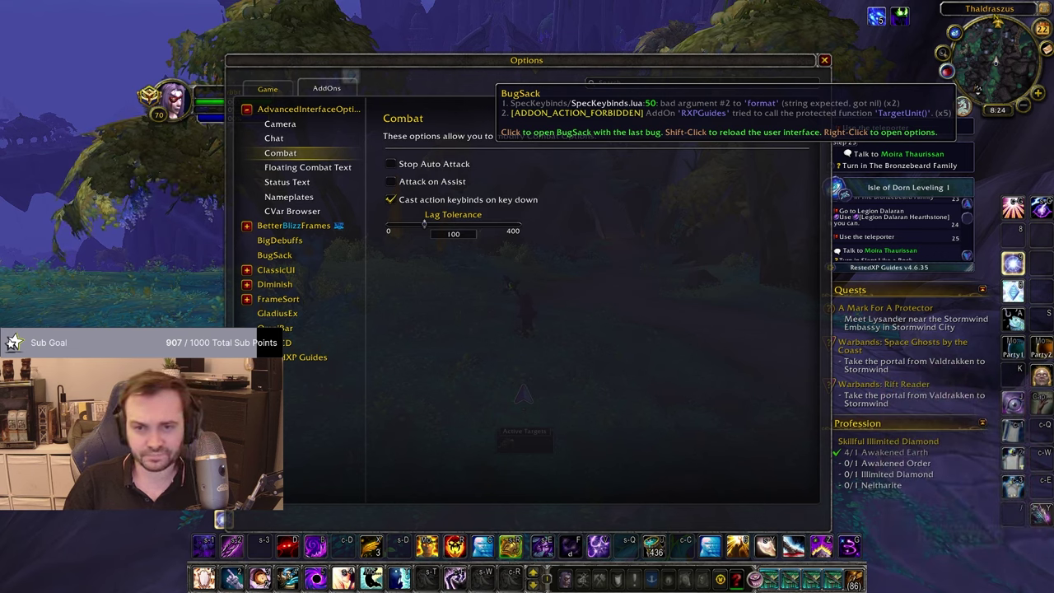
pyautogui.click(947, 76)
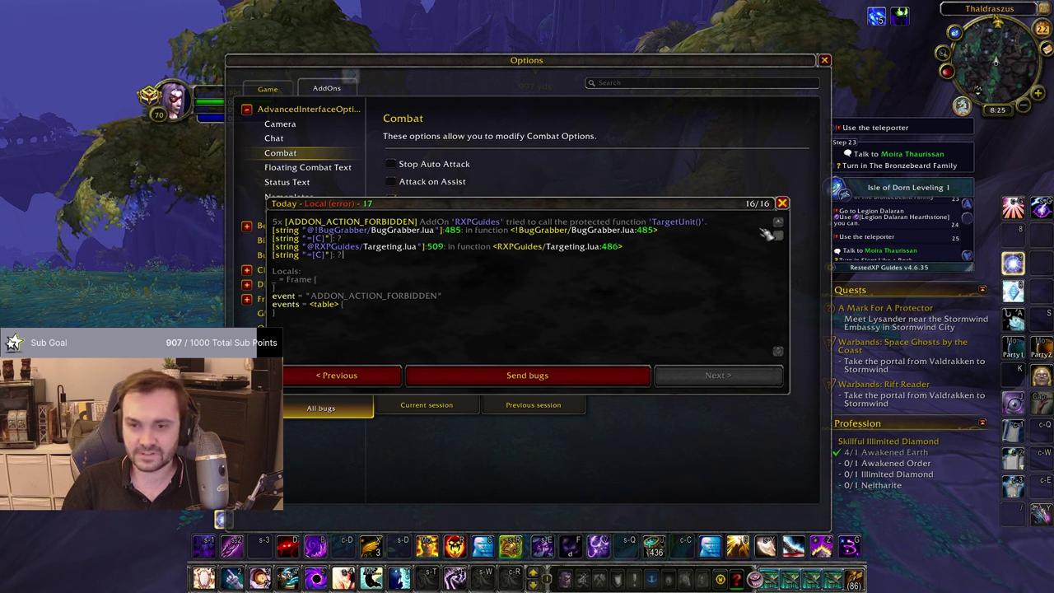
pyautogui.click(782, 204)
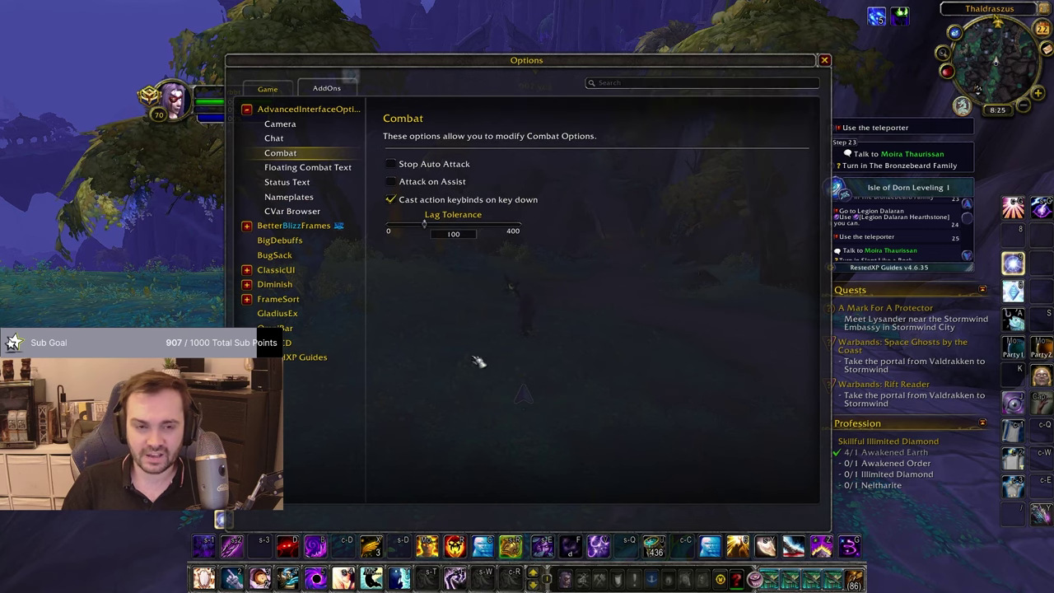
pyautogui.click(944, 91)
pyautogui.click(782, 204)
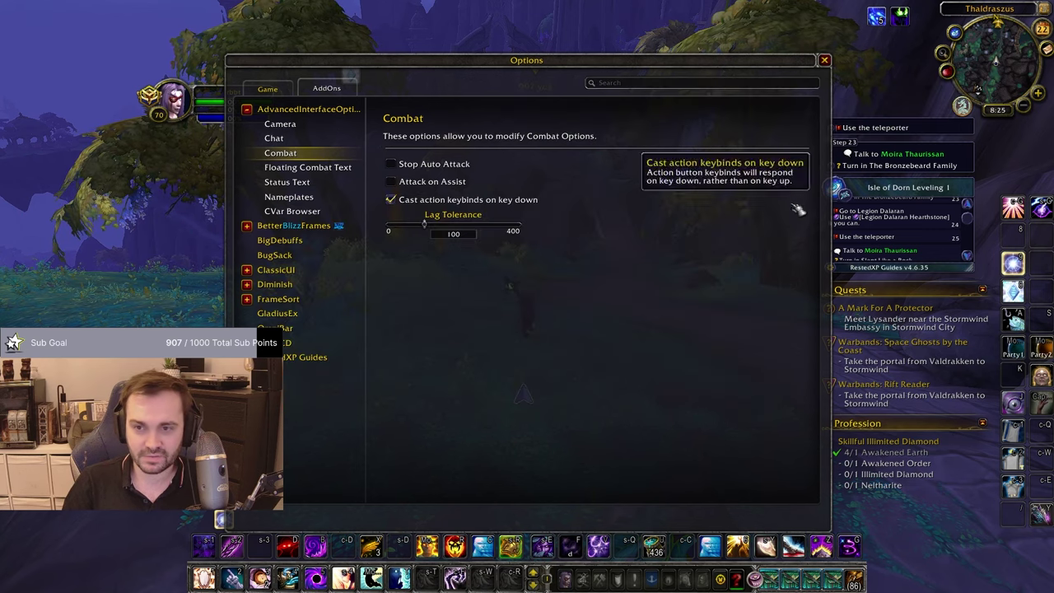
pyautogui.rightClick(937, 72)
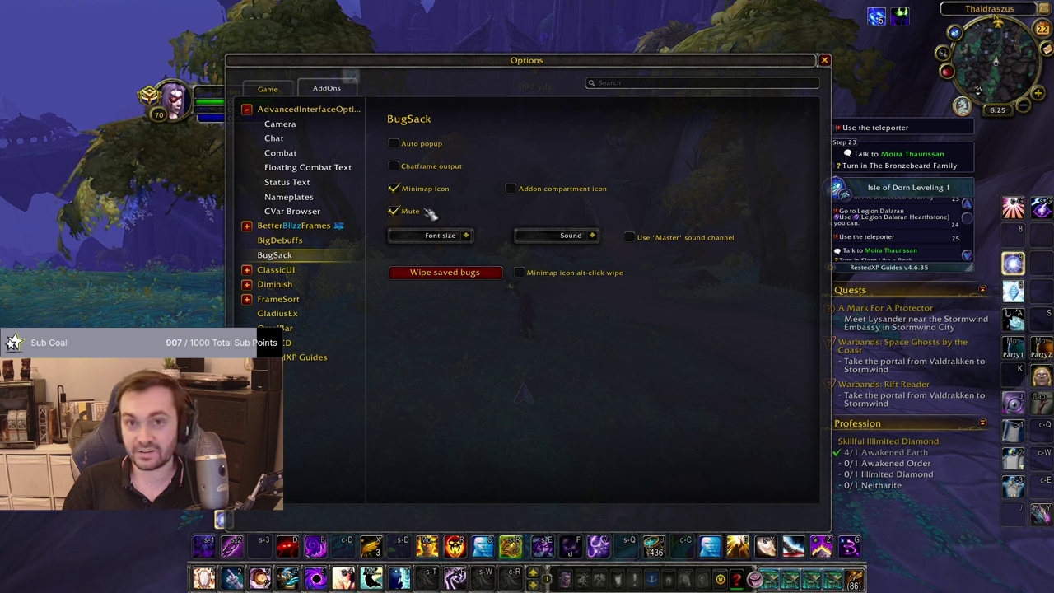
# Step: Close the game options, scroll NVIDIA's global 3D settings to the end, and return to the game
pyautogui.click(824, 61)
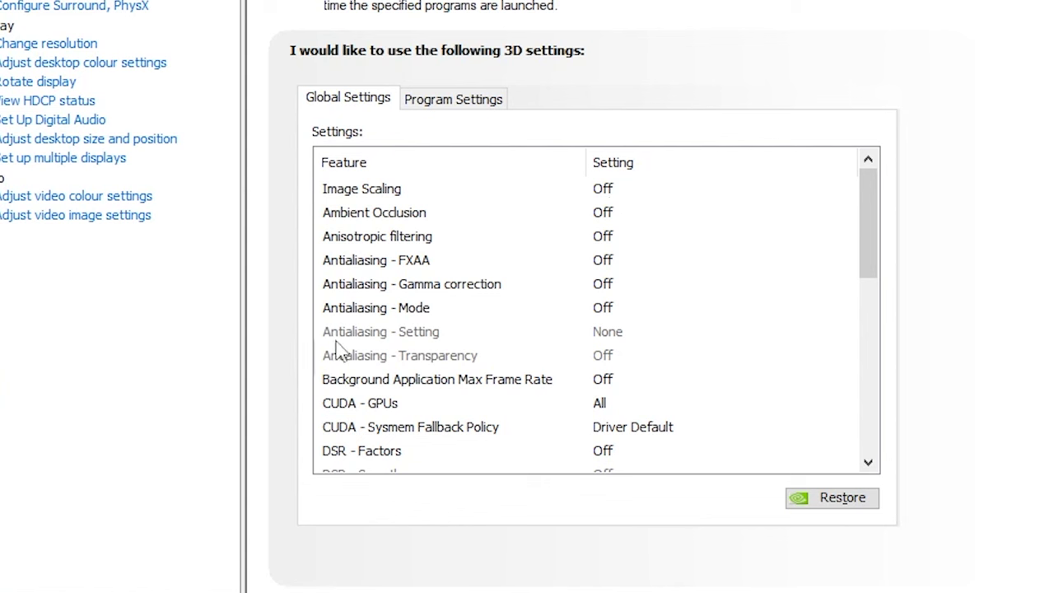
pyautogui.moveTo(865, 243); pyautogui.dragTo(876, 273)
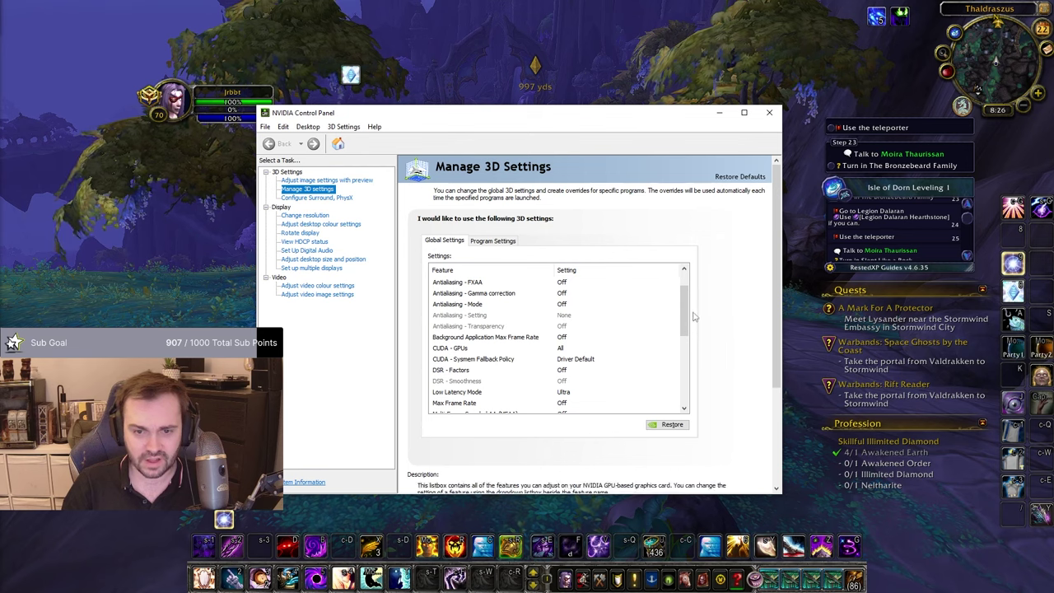
pyautogui.moveTo(687, 316); pyautogui.dragTo(687, 324)
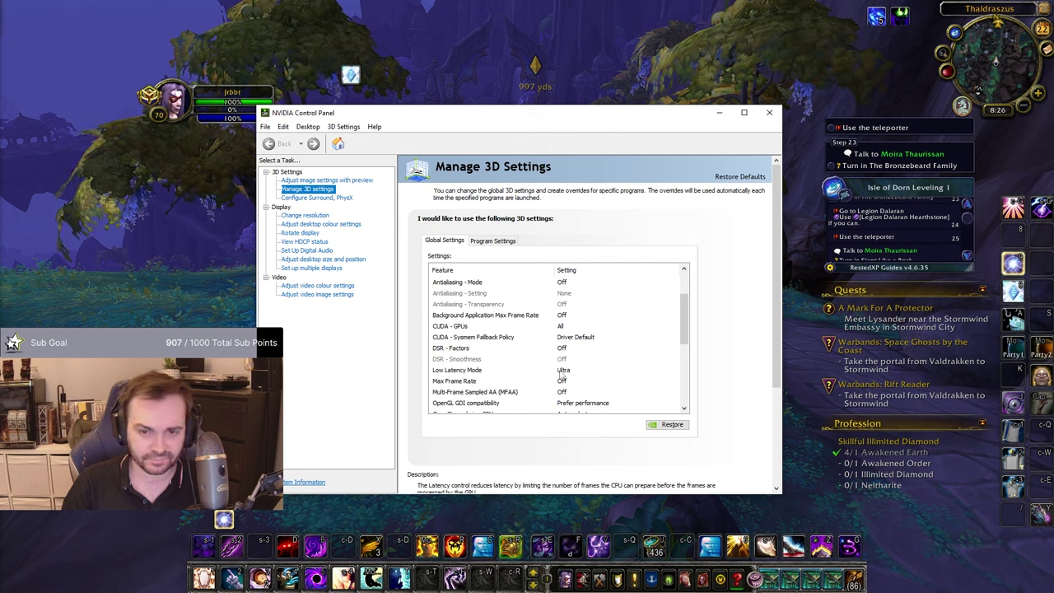
pyautogui.scroll(-1, 583, 350)
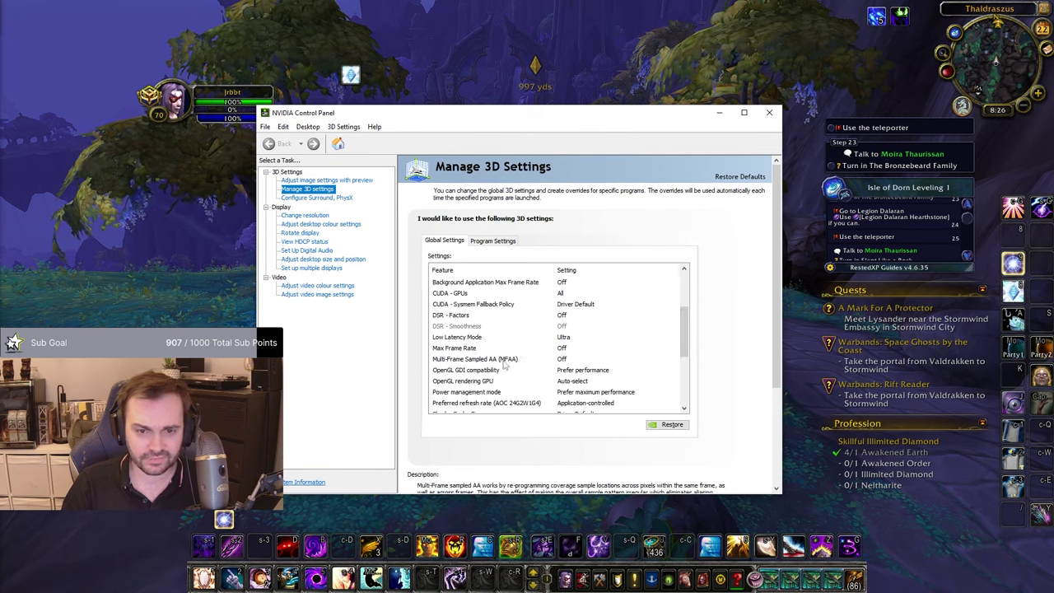
pyautogui.scroll(-1, 686, 350)
pyautogui.scroll(-1, 686, 350)
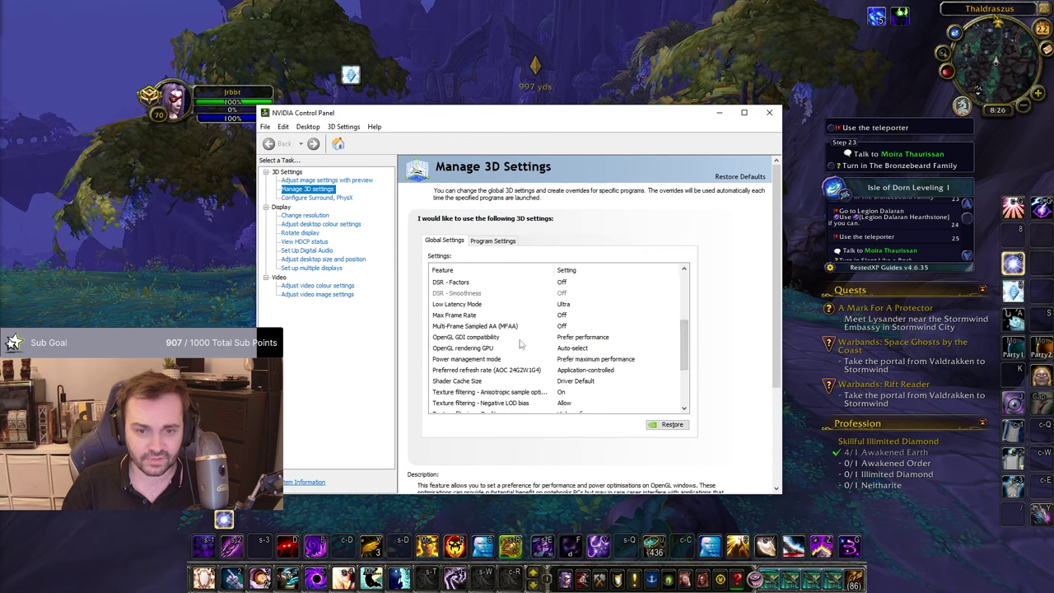
pyautogui.scroll(-1, 686, 346)
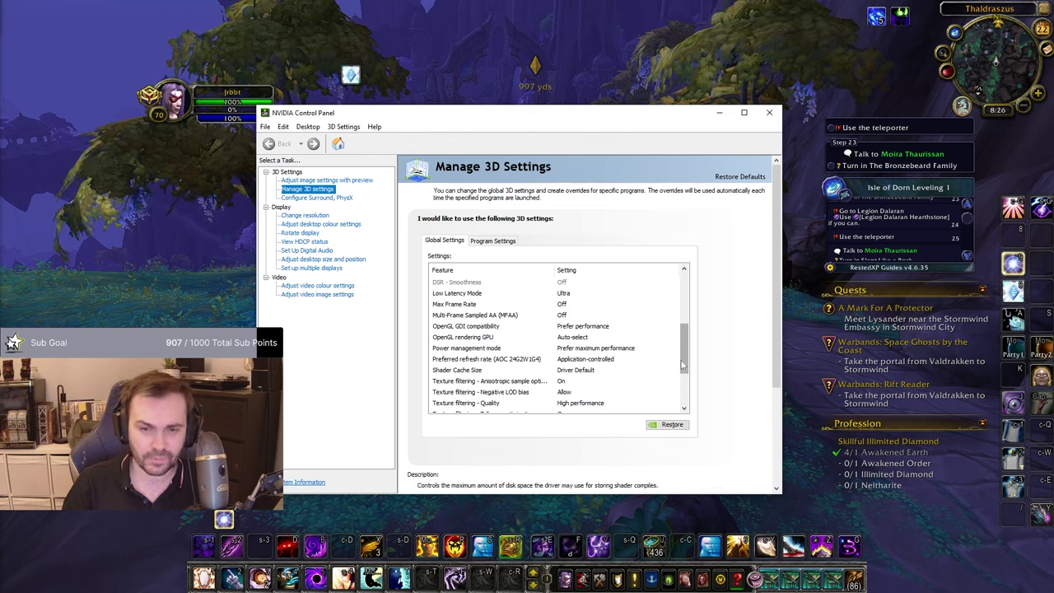
pyautogui.scroll(-2, 688, 359)
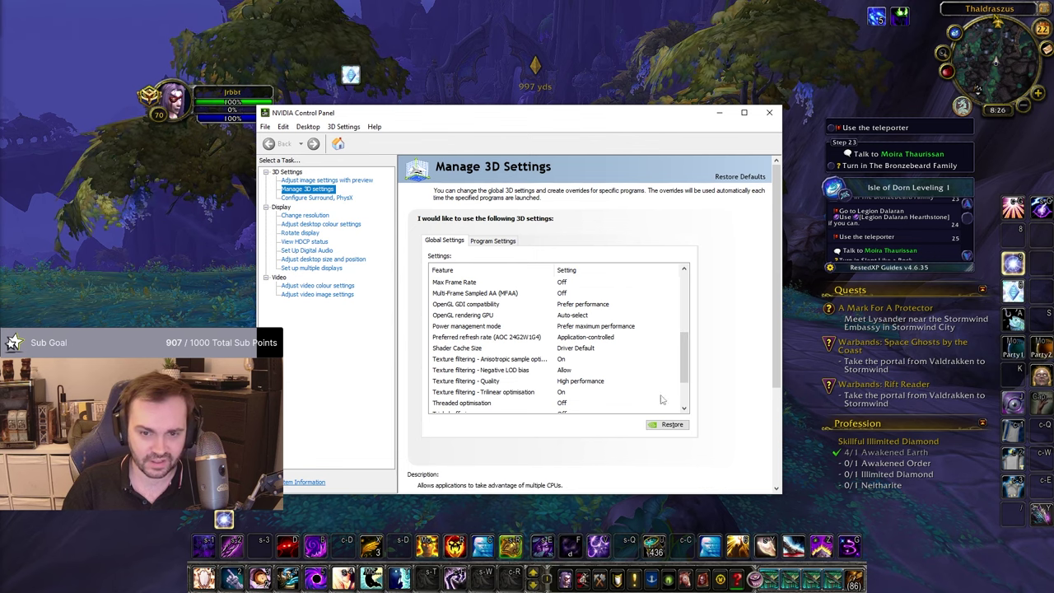
pyautogui.scroll(-3, 687, 361)
pyautogui.moveTo(687, 361); pyautogui.dragTo(690, 371)
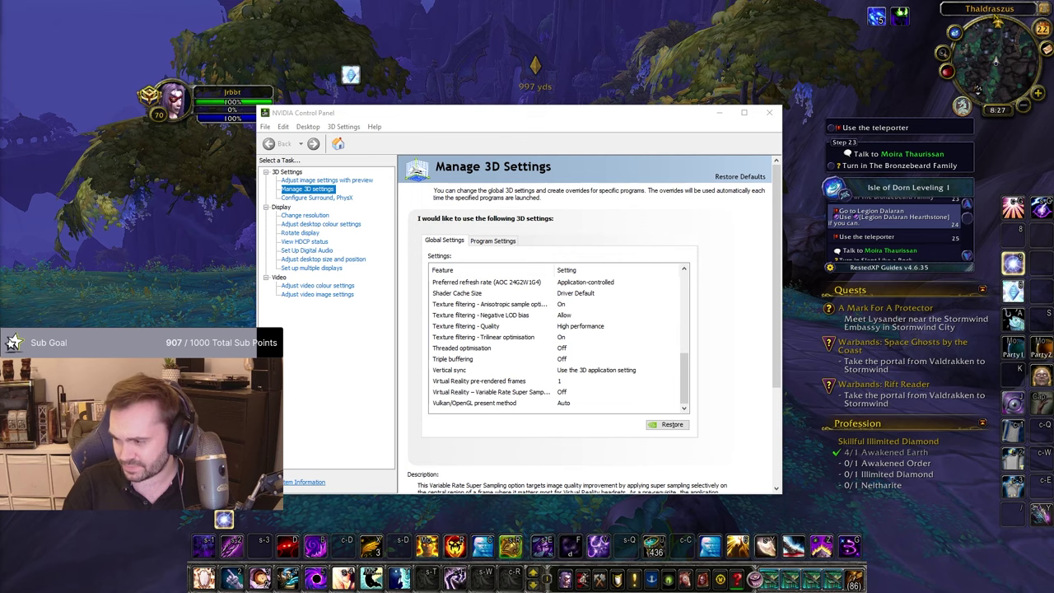
pyautogui.hotkey('alt', 'Tab')
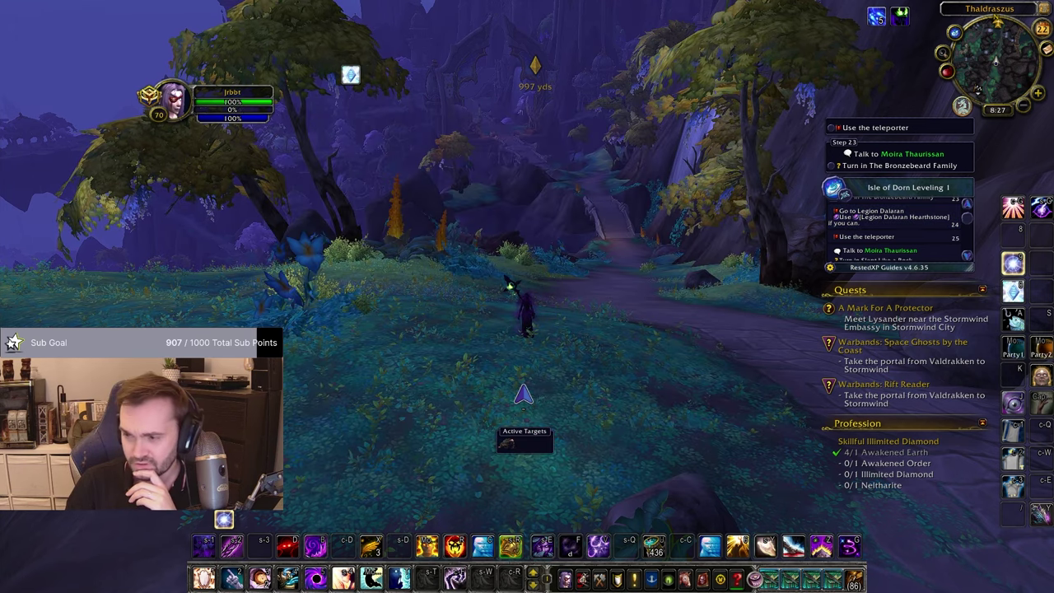
# Step: Open the advanced power settings from the plan settings window and browse the plan list
pyautogui.hotkey('alt', 'Tab')
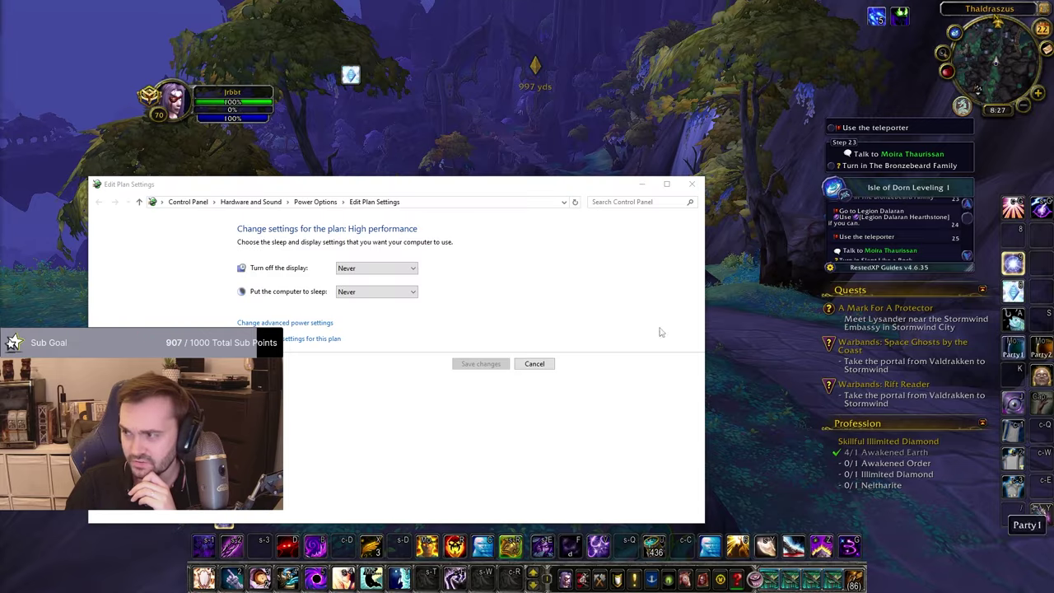
pyautogui.moveTo(721, 130); pyautogui.dragTo(726, 127)
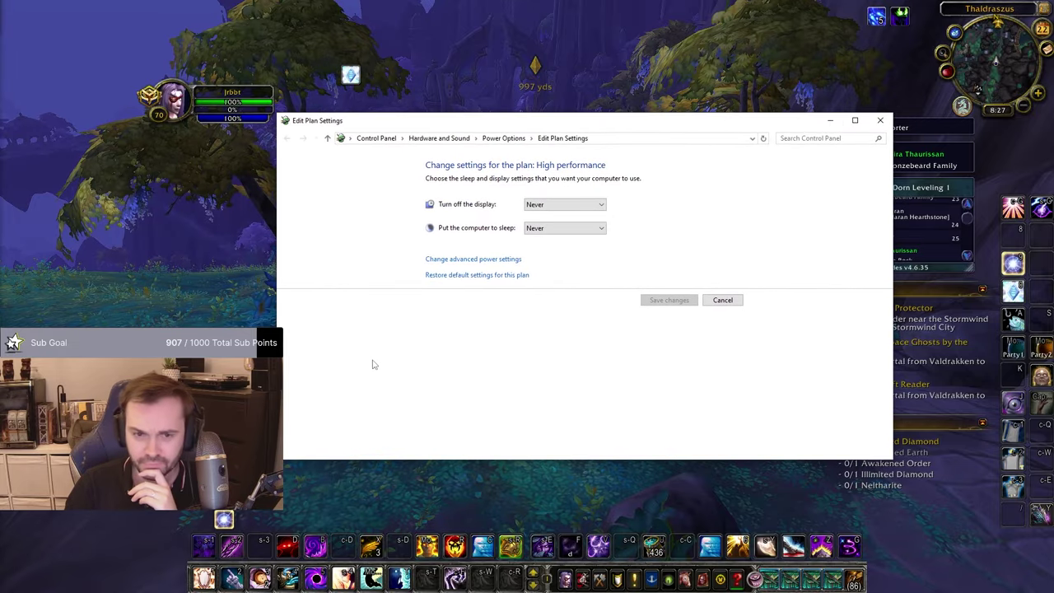
pyautogui.click(464, 264)
pyautogui.moveTo(165, 37); pyautogui.dragTo(350, 87)
pyautogui.click(350, 157)
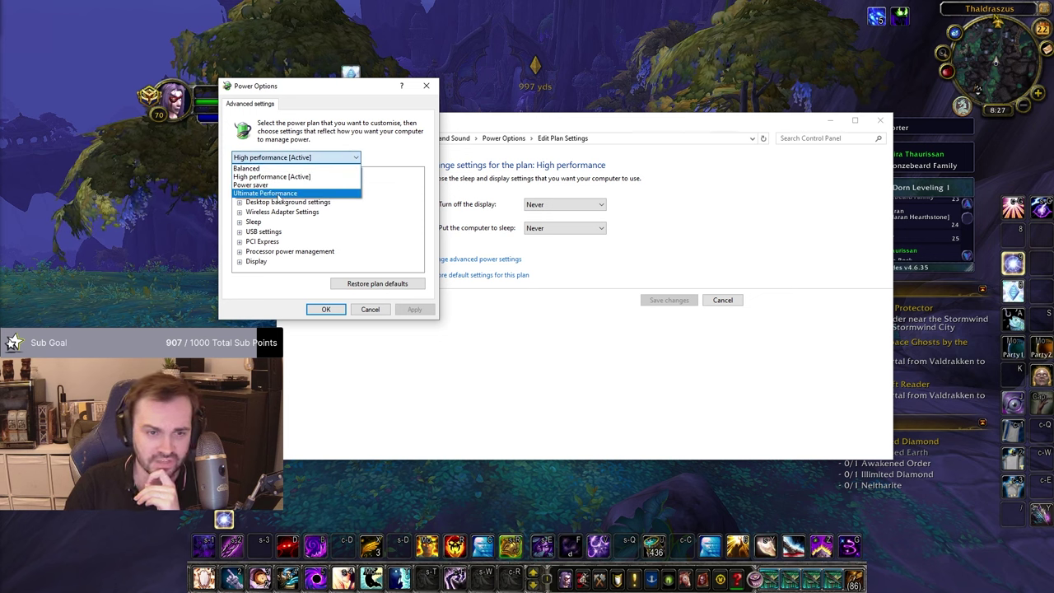
pyautogui.press('Escape')
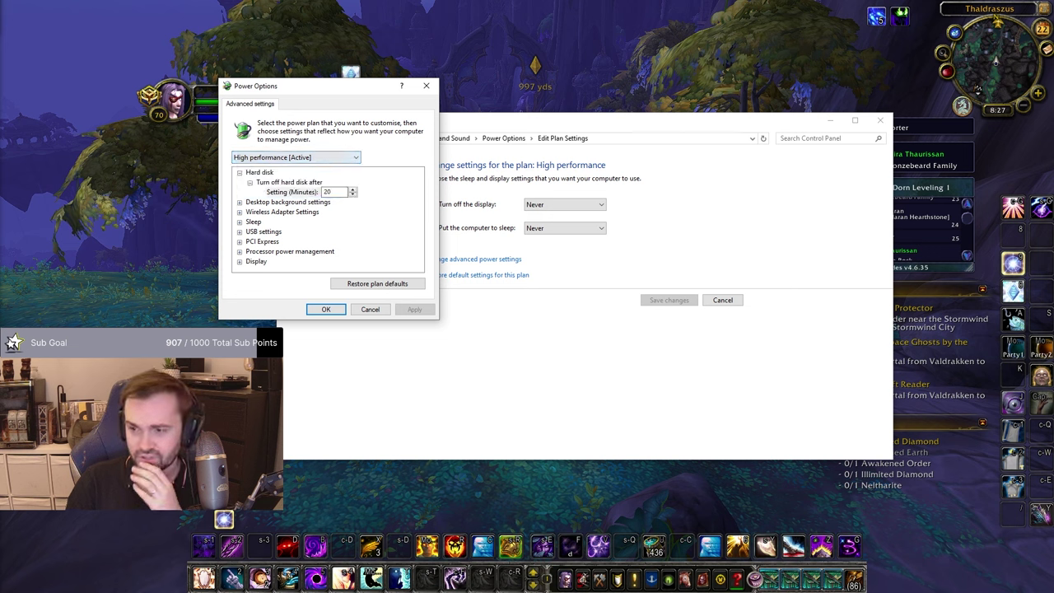
# Step: Select the Ultimate Performance power plan in Power Options
pyautogui.hotkey('alt', 'Tab')
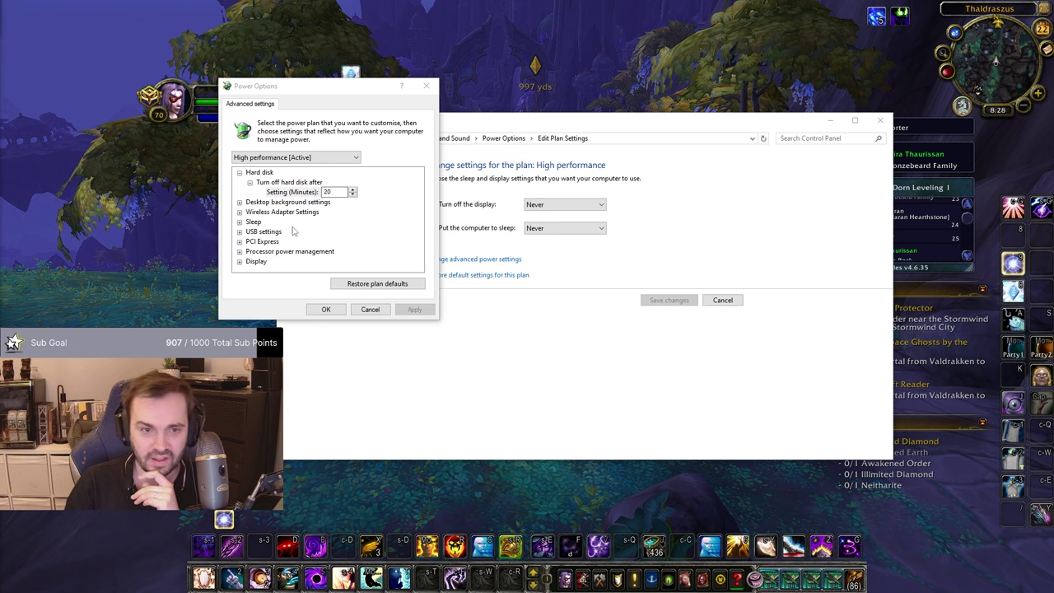
pyautogui.click(295, 158)
pyautogui.click(280, 196)
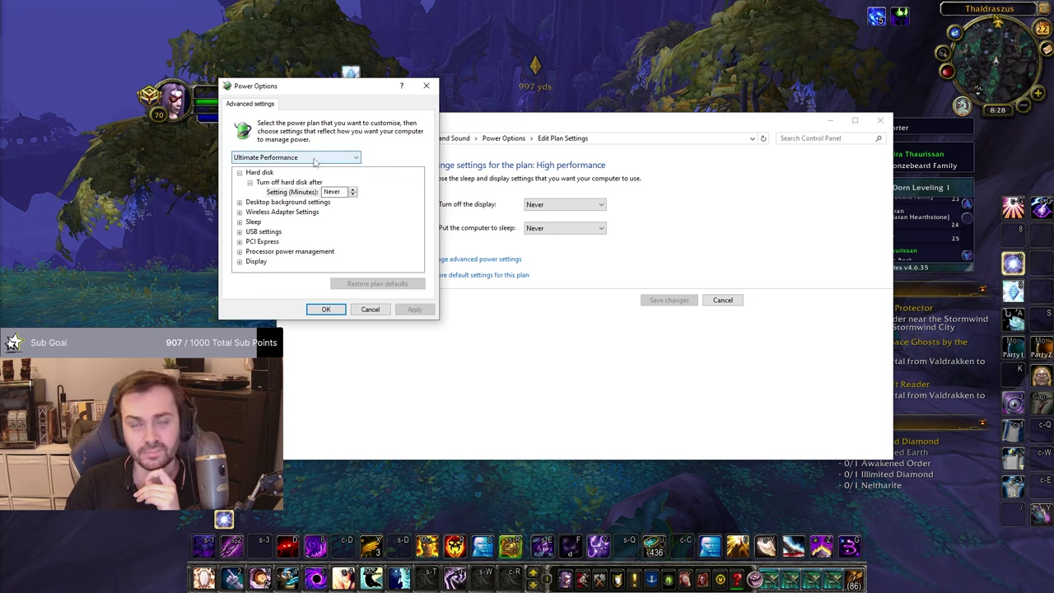
pyautogui.click(343, 159)
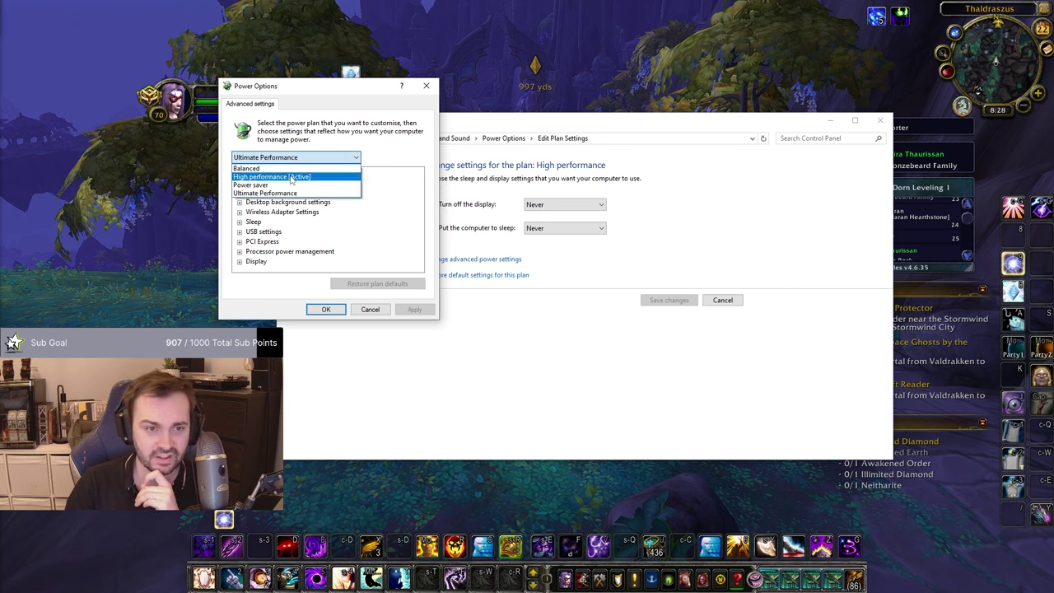
pyautogui.click(291, 193)
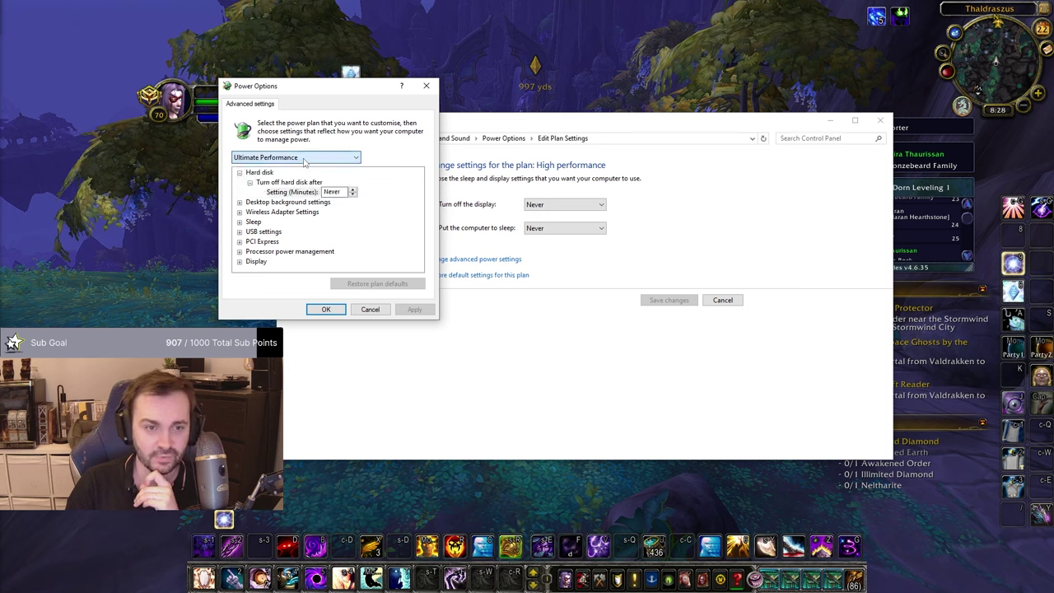
# Step: Confirm the Ultimate Performance plan with OK, then bring World of Warcraft back into focus
pyautogui.click(325, 309)
pyautogui.moveTo(541, 122); pyautogui.dragTo(509, 126)
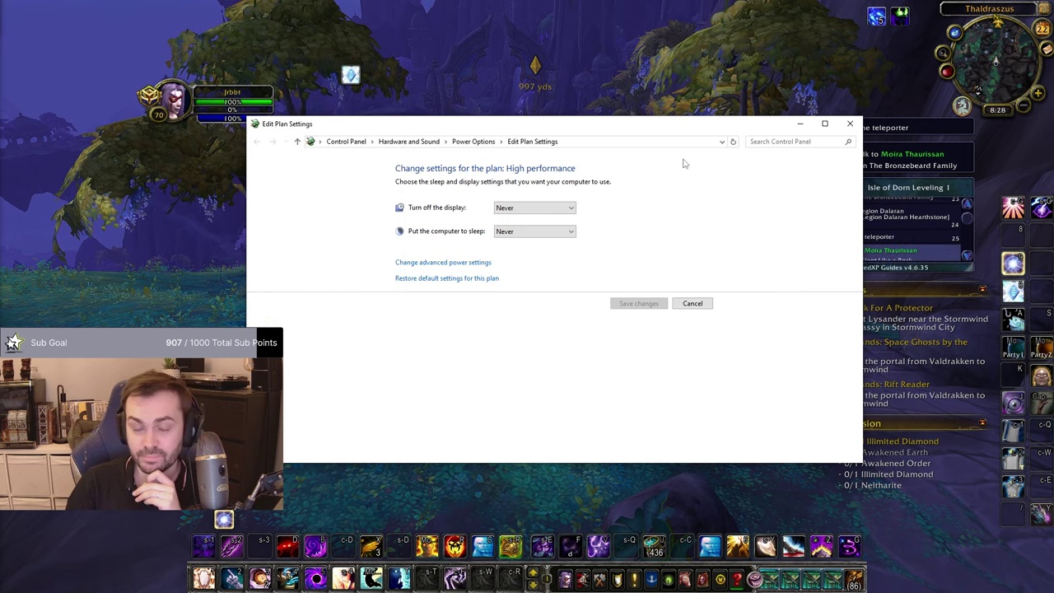
pyautogui.moveTo(634, 125); pyautogui.dragTo(636, 134)
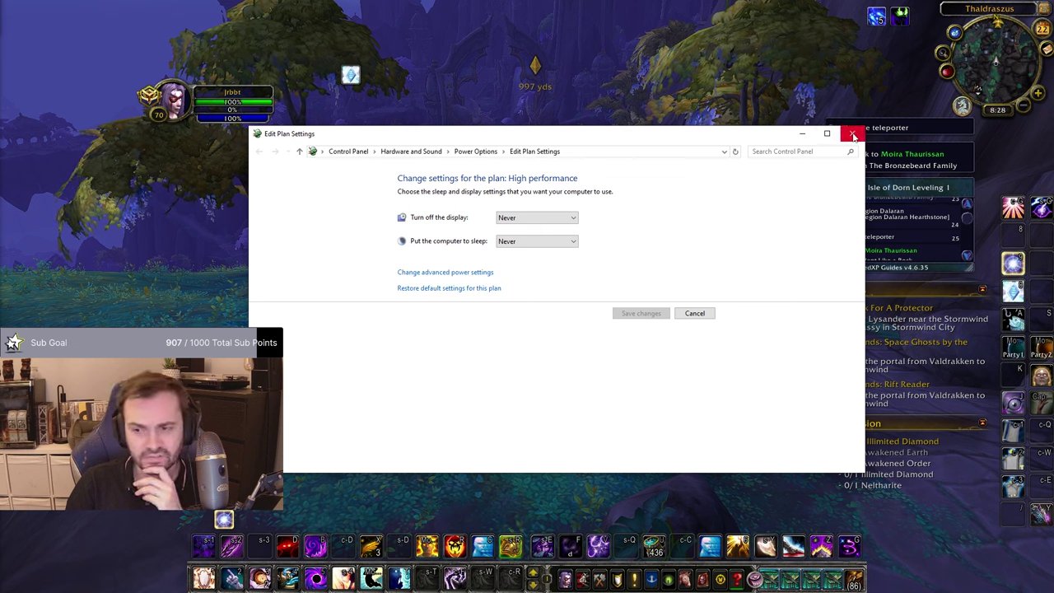
pyautogui.moveTo(741, 136); pyautogui.dragTo(767, 126)
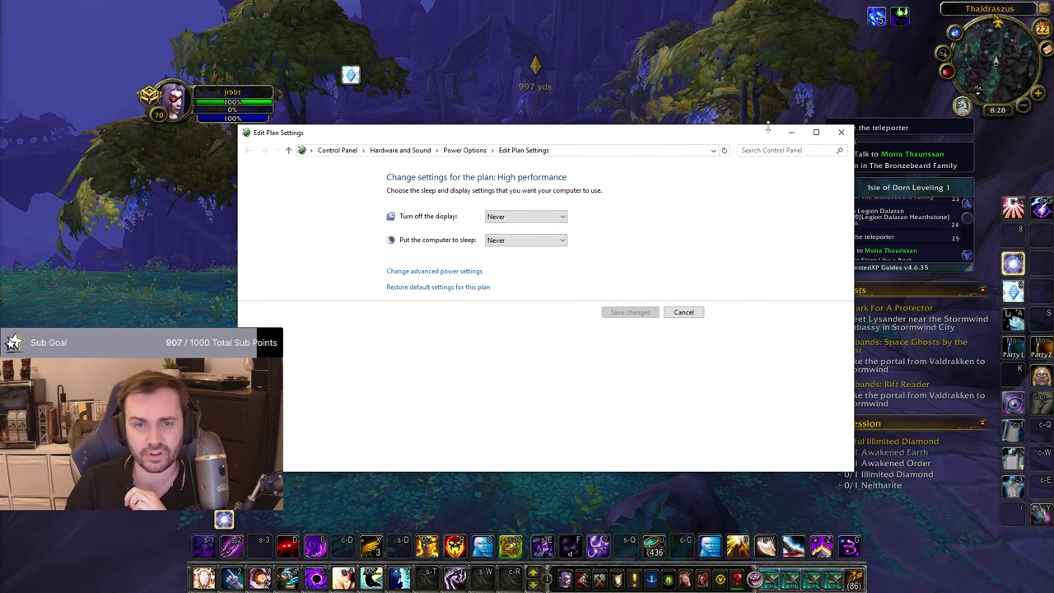
pyautogui.click(897, 157)
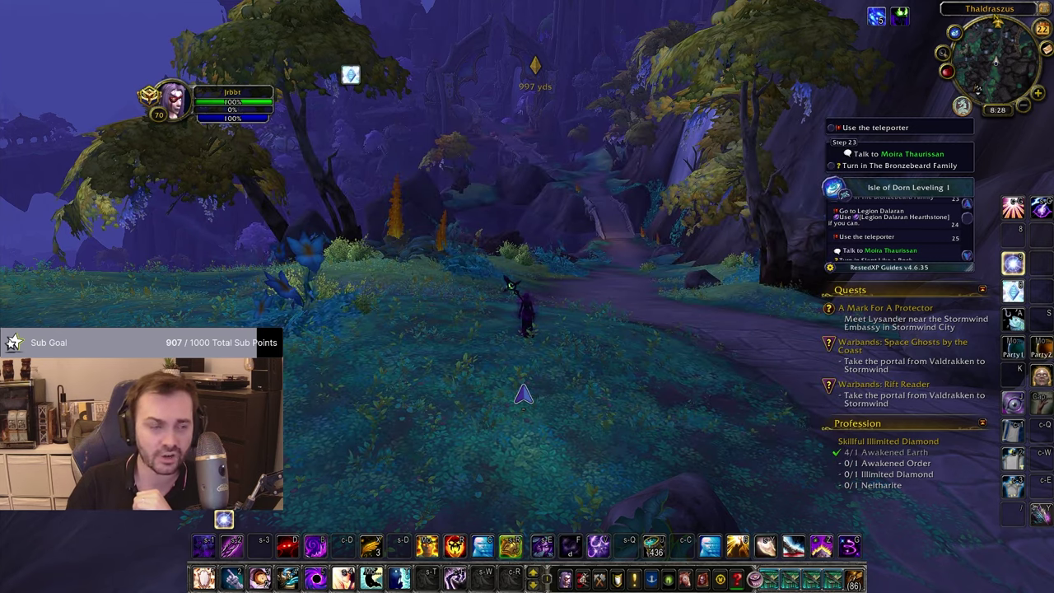